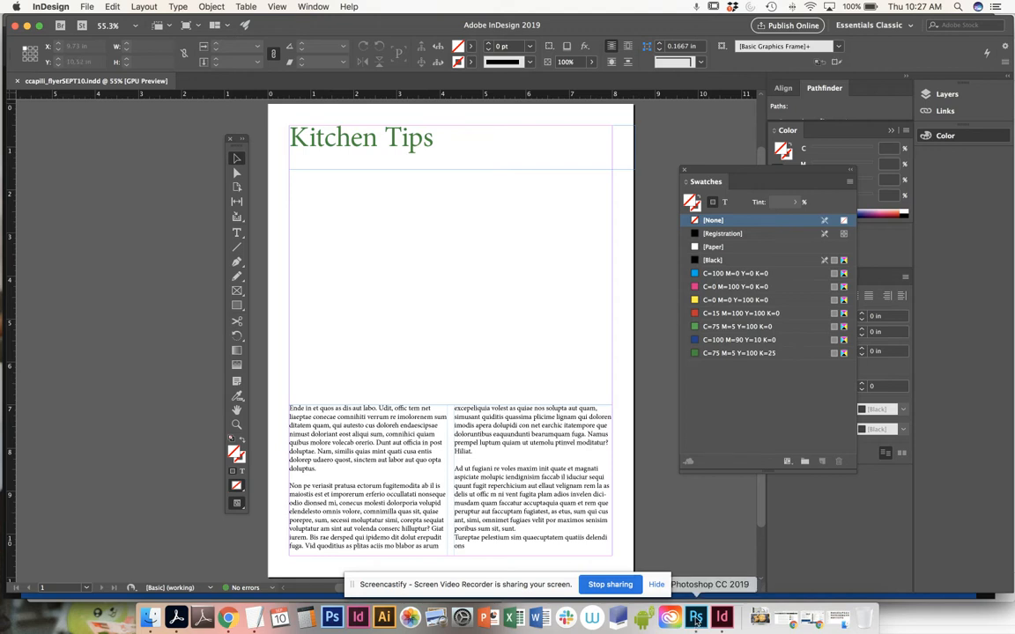
Step: Switch to Photoshop and open 20200909_075743garlic.jpg from the JOUR315_flyerSEPT10 folder
left_click(696, 619)
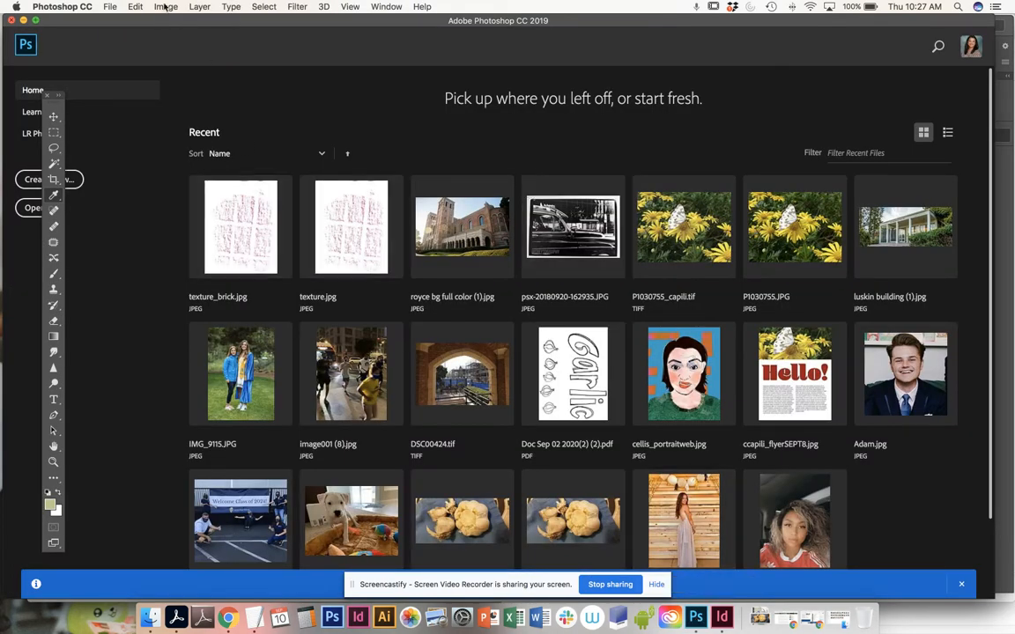
left_click_drag(60, 105, 136, 117)
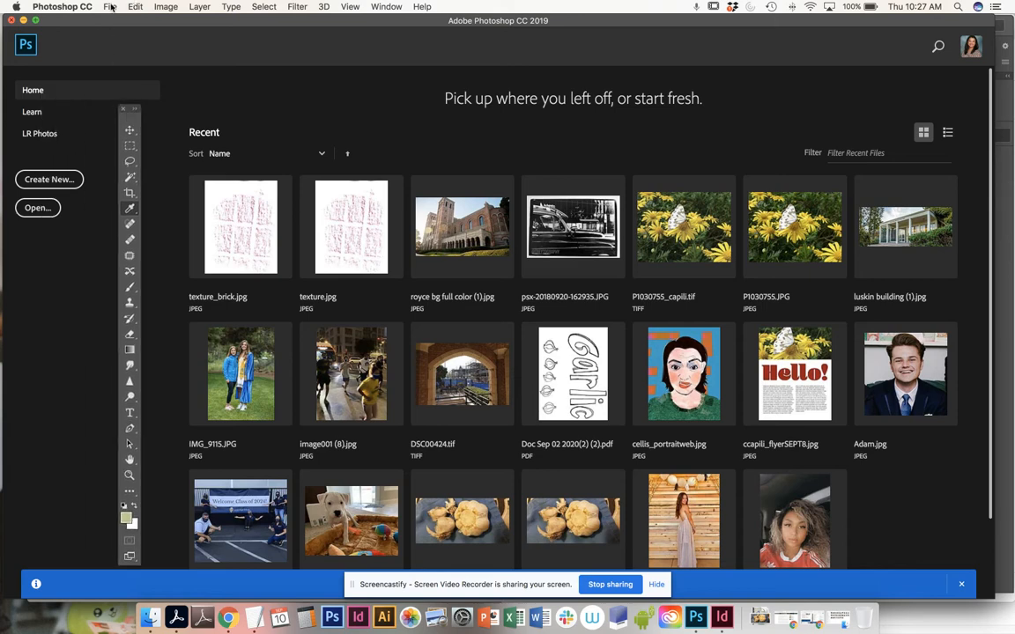
left_click(46, 210)
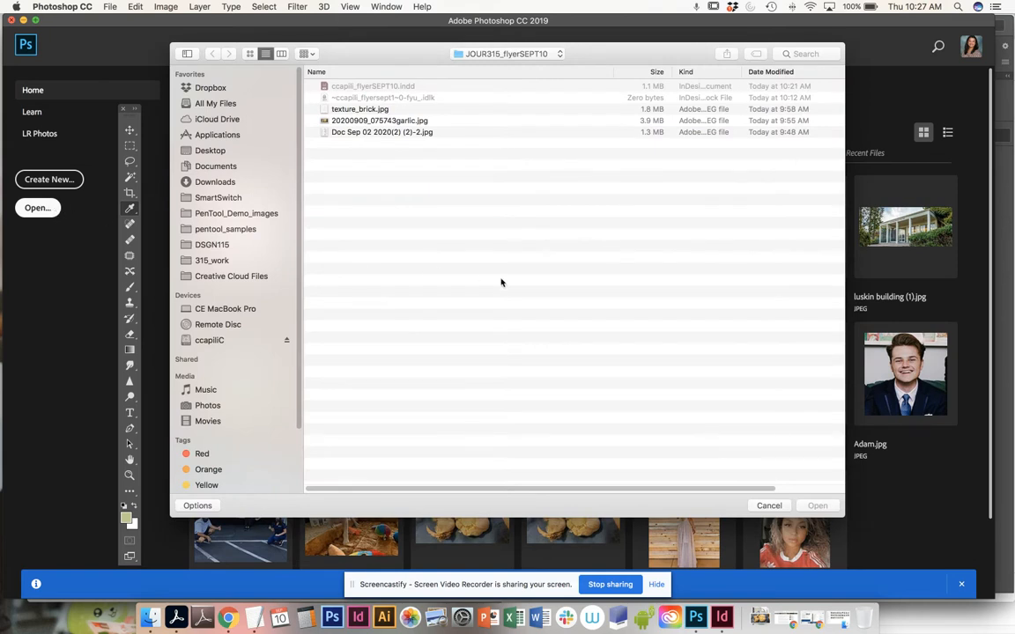
left_click(418, 124)
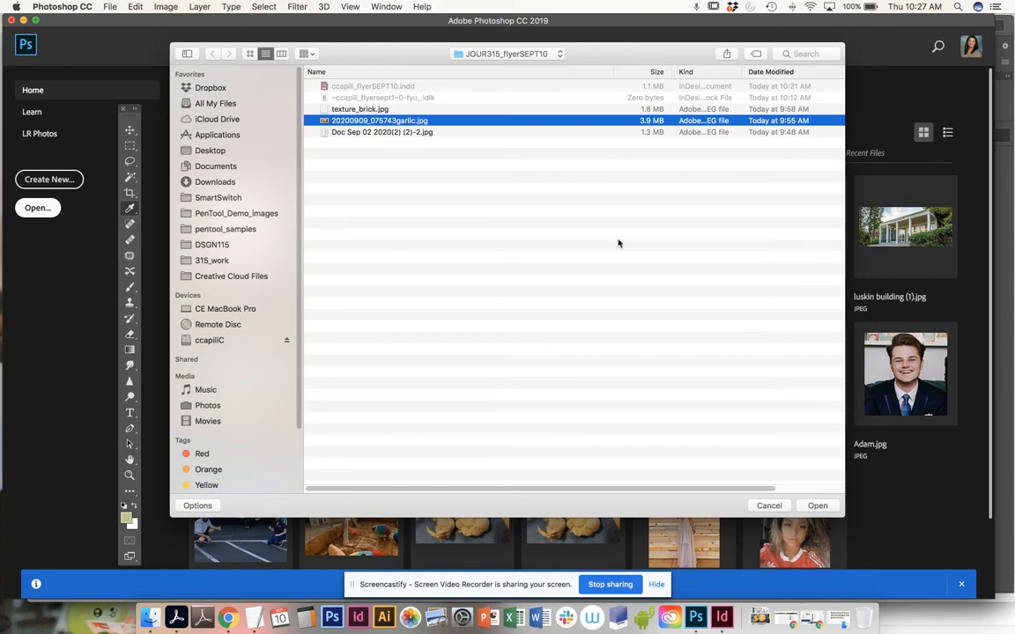
left_click(824, 507)
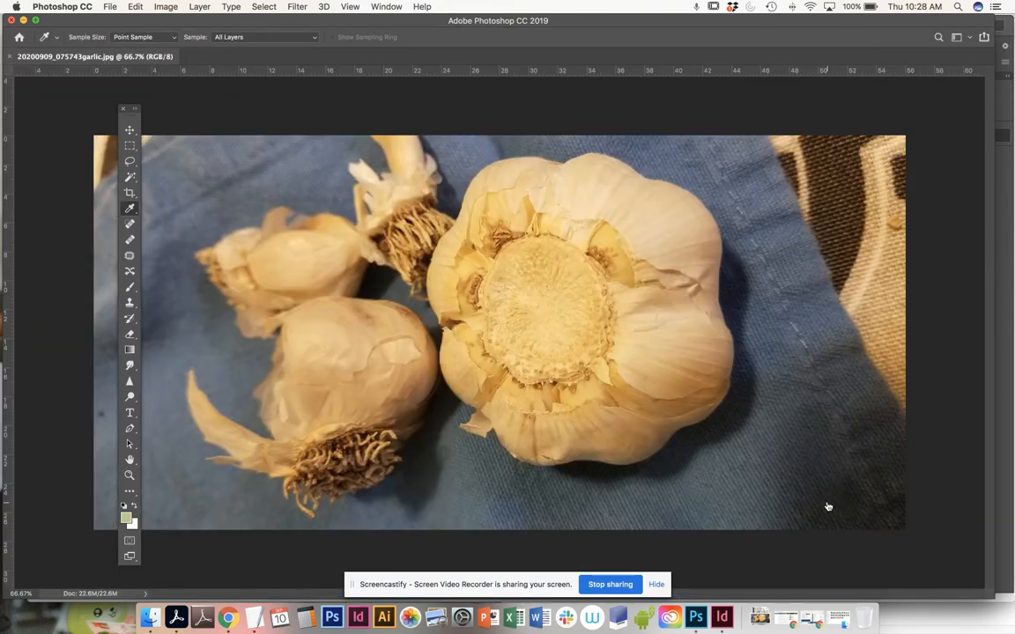
key("super+minus")
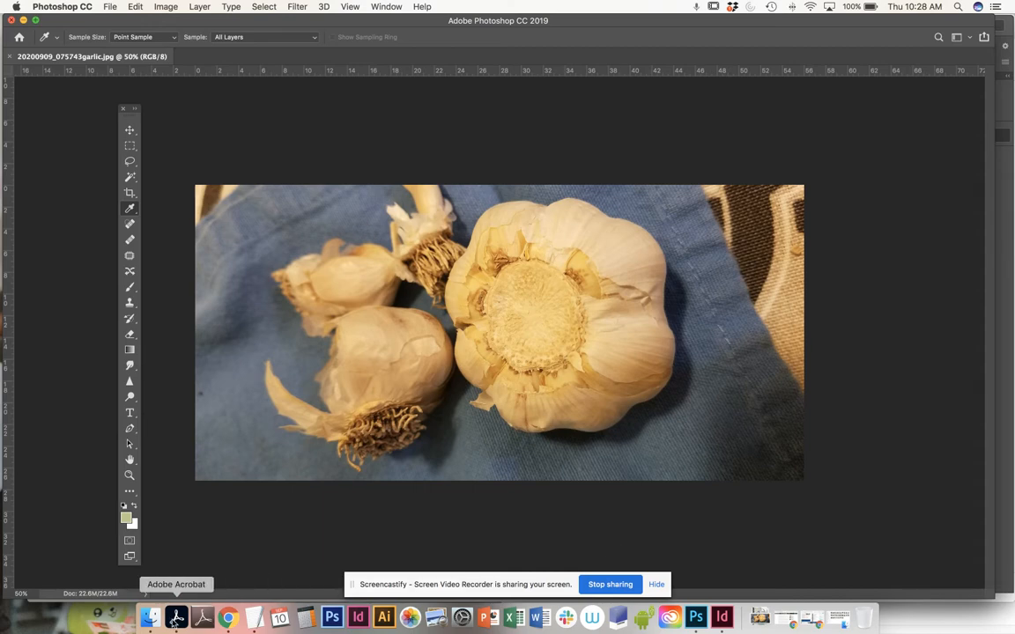
Step: Switch to Acrobat and read through the photo processing instructions for print and web
left_click(175, 618)
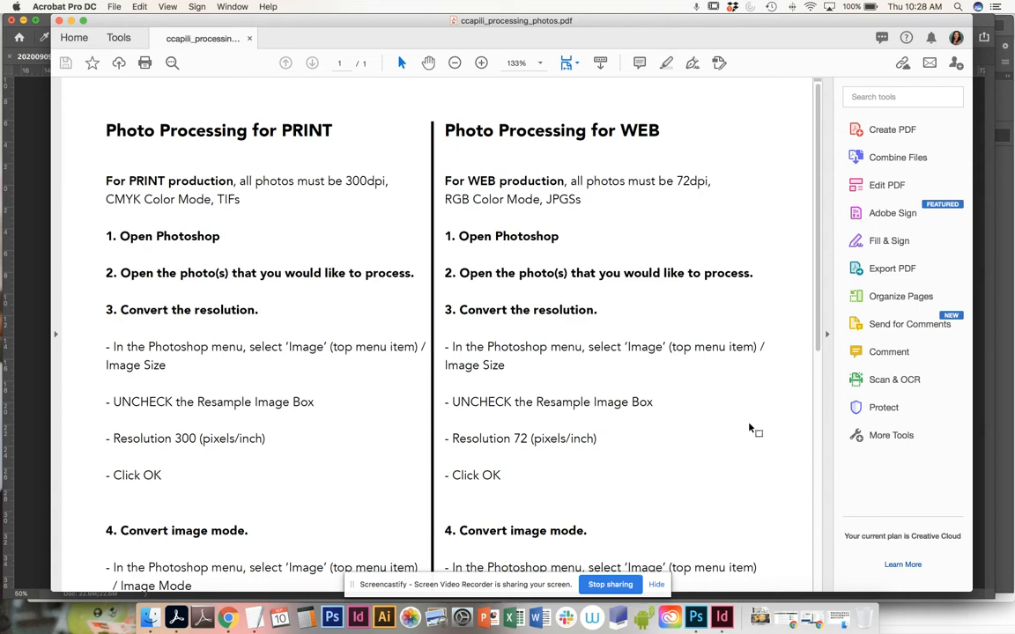
scroll(749, 428, "down", 5)
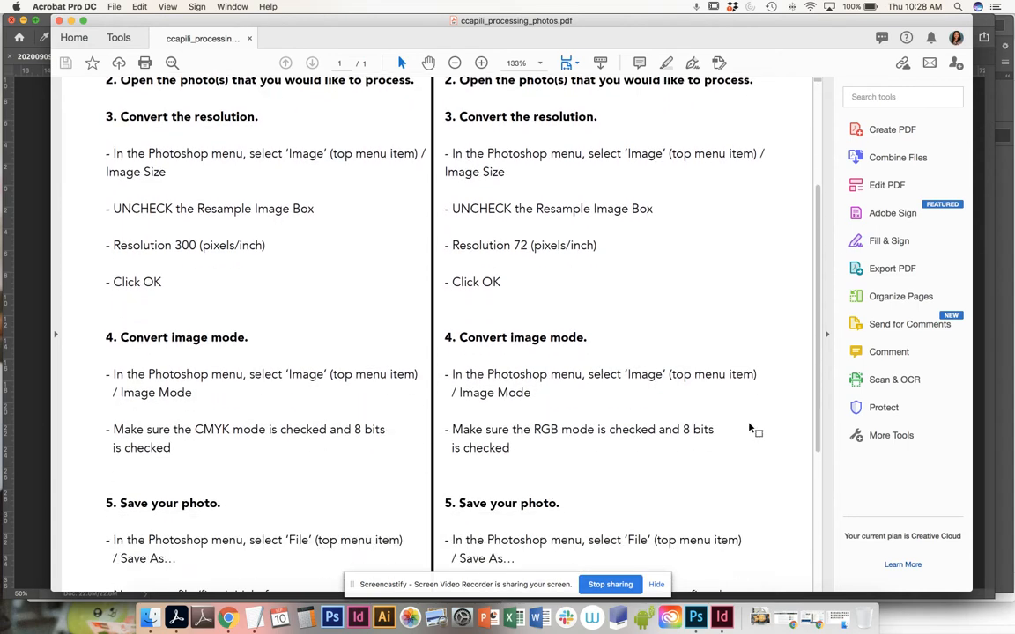
scroll(750, 428, "down", 4)
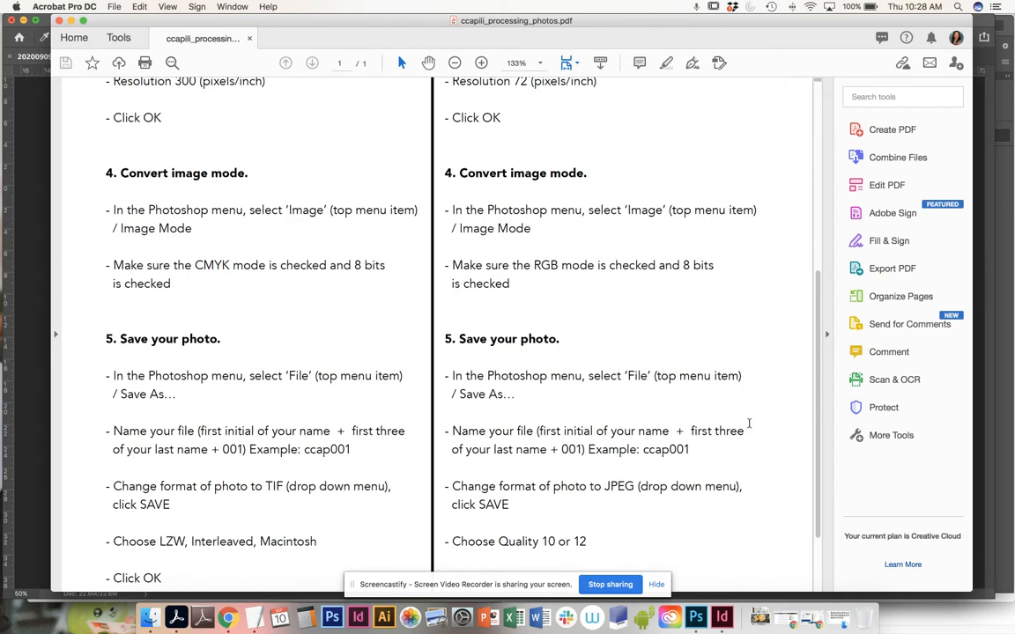
scroll(750, 427, "down", 3)
scroll(750, 428, "up", 10)
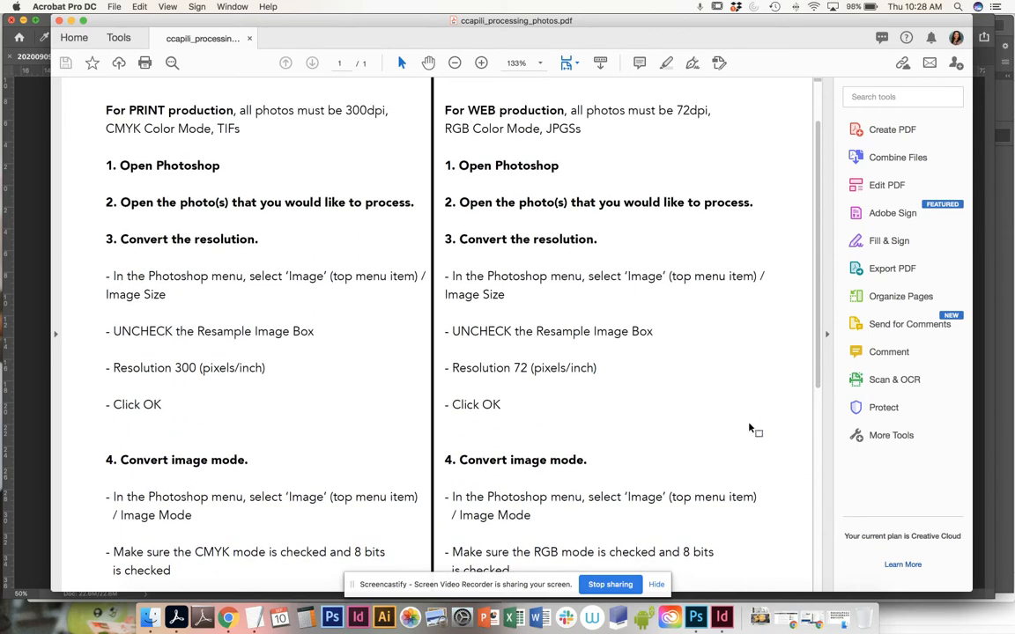
scroll(750, 429, "down", 3)
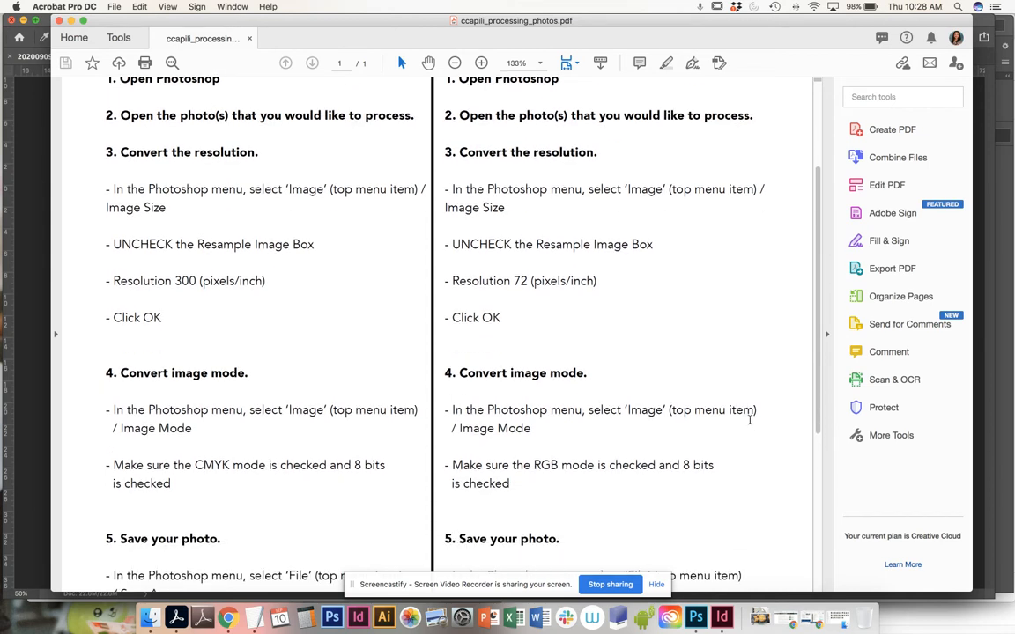
scroll(749, 420, "down", 5)
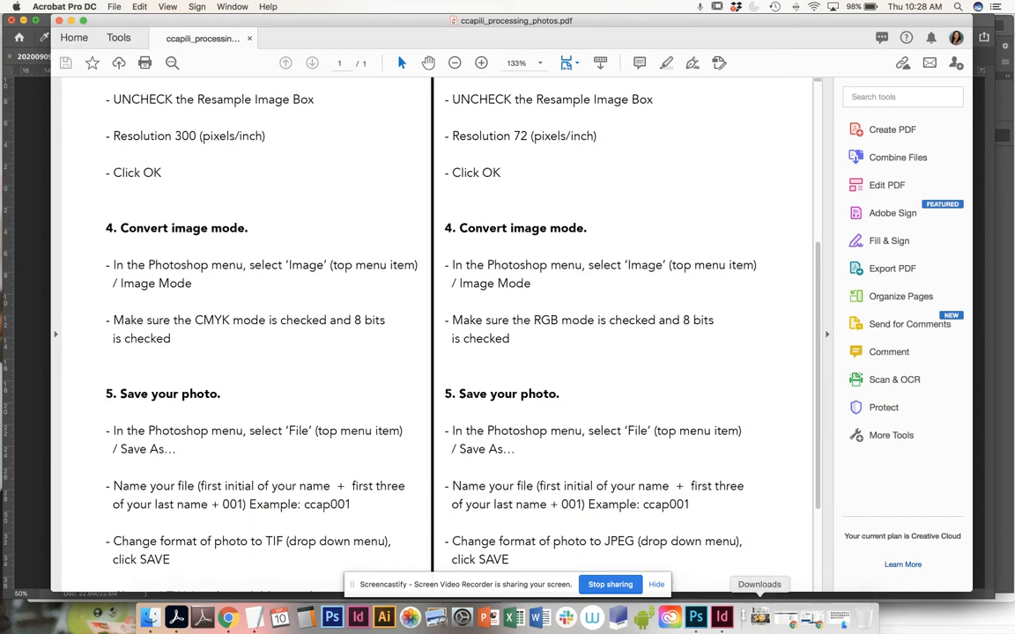
Step: Switch back to Photoshop and set the garlic photo's resolution to 300 pixels/inch without resampling
left_click(696, 619)
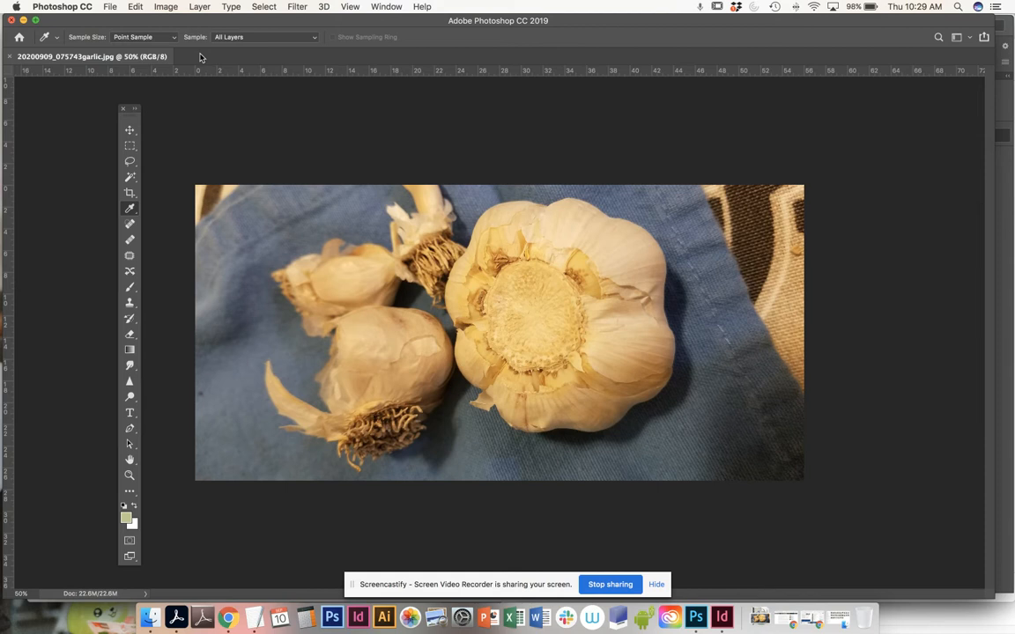
left_click(170, 8)
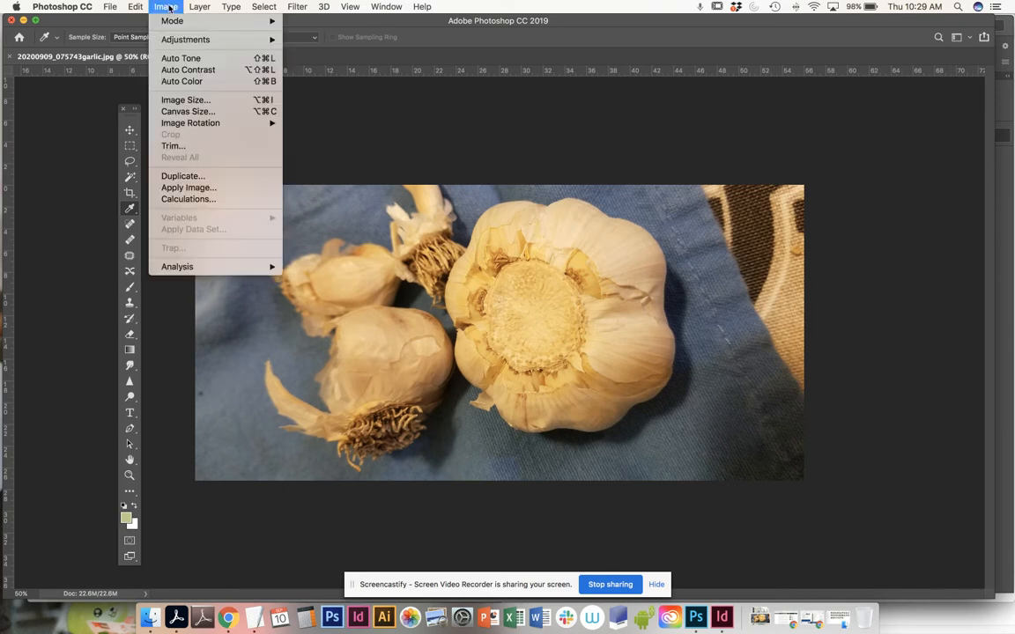
left_click(403, 132)
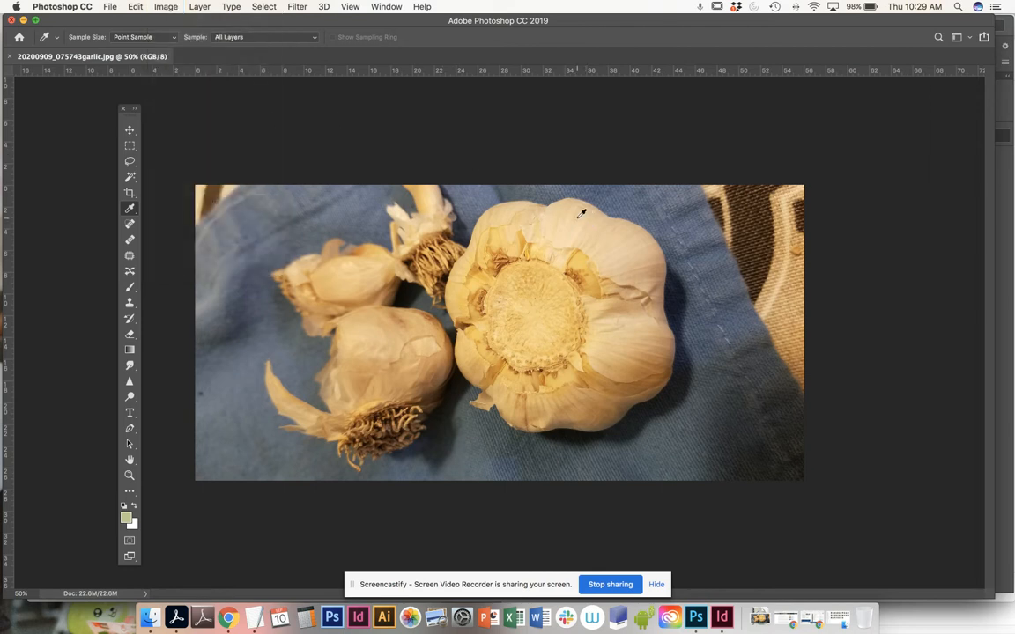
left_click(168, 7)
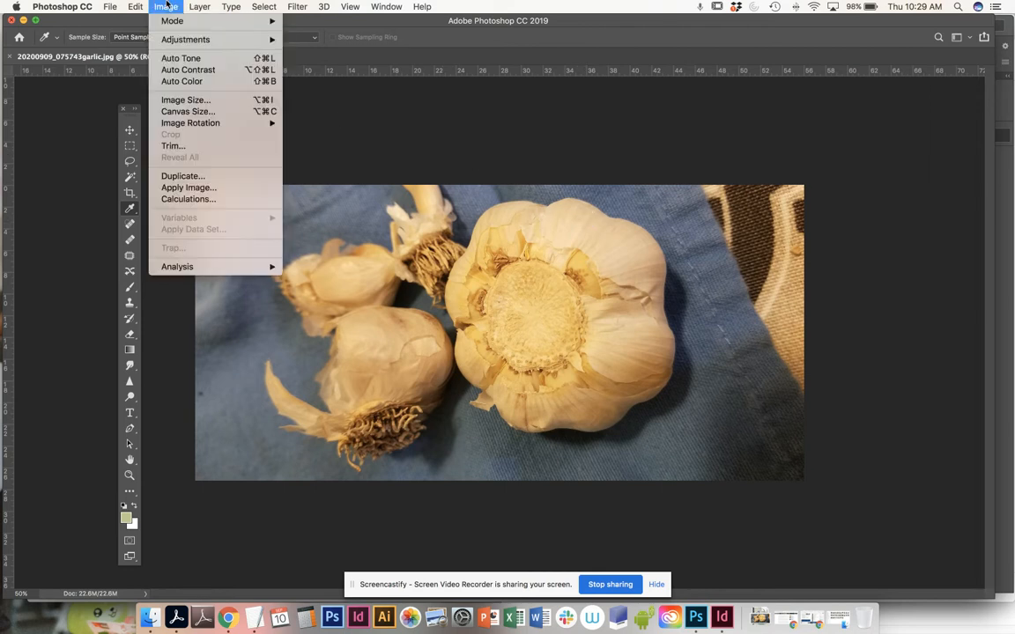
left_click(188, 101)
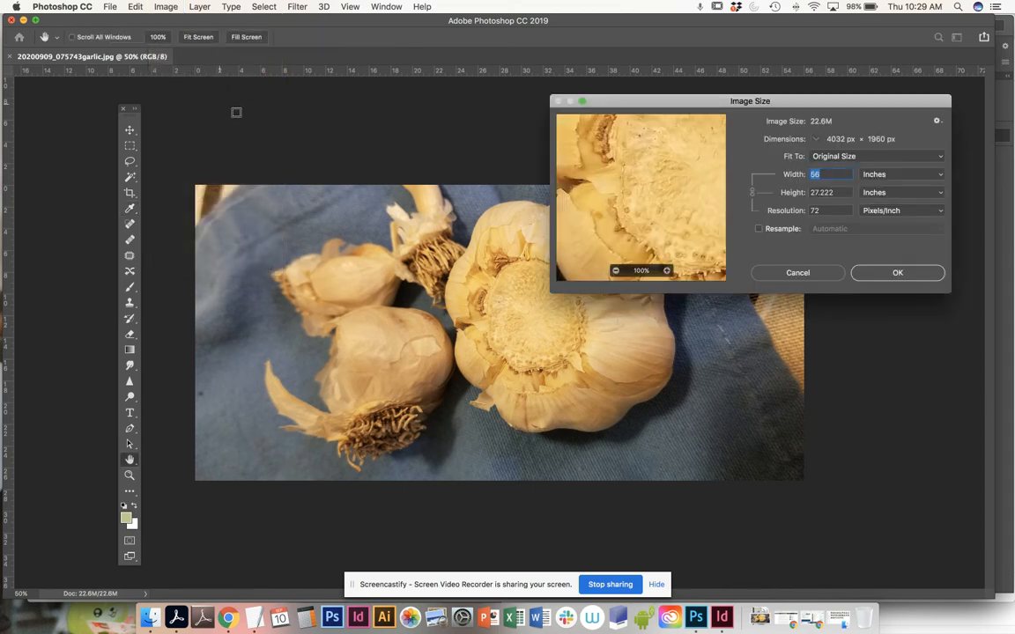
left_click_drag(850, 103, 879, 96)
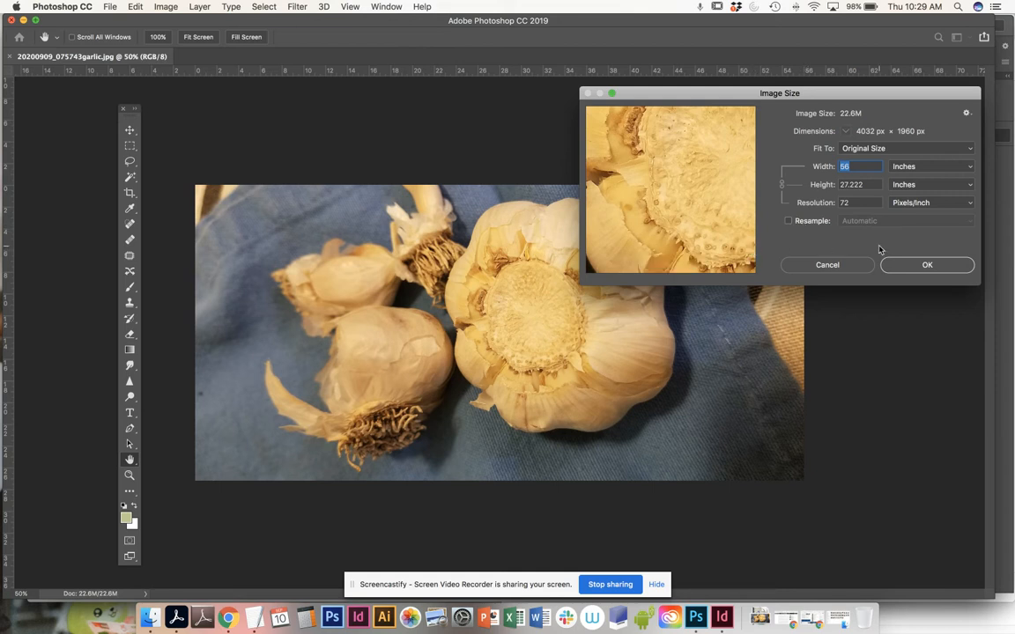
left_click(856, 203)
type("300")
left_click_drag(866, 168, 828, 185)
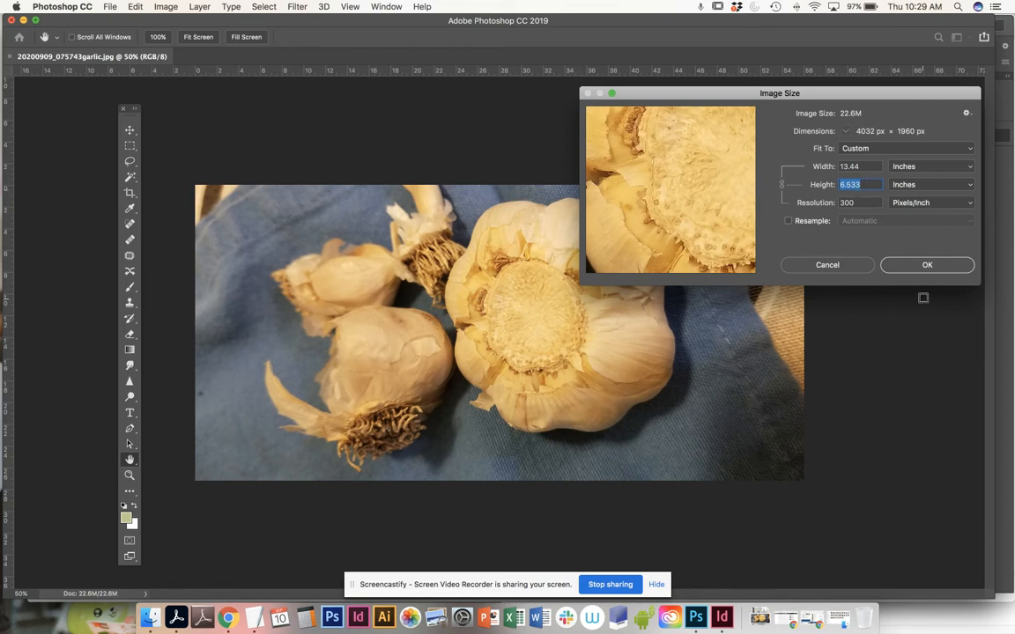
left_click(927, 265)
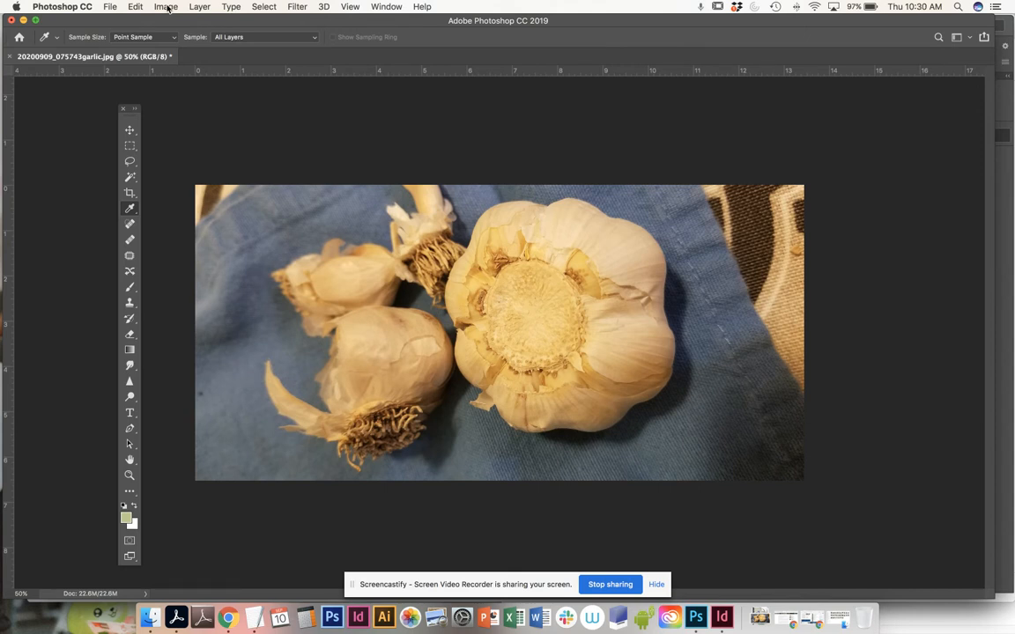
Step: Float the garlic photo in its own window and enlarge that window so empty space surrounds the image
mouse_move(79, 60)
left_mouse_down()
mouse_move(95, 65)
mouse_move(88, 60)
left_mouse_up()
left_click_drag(269, 65, 501, 92)
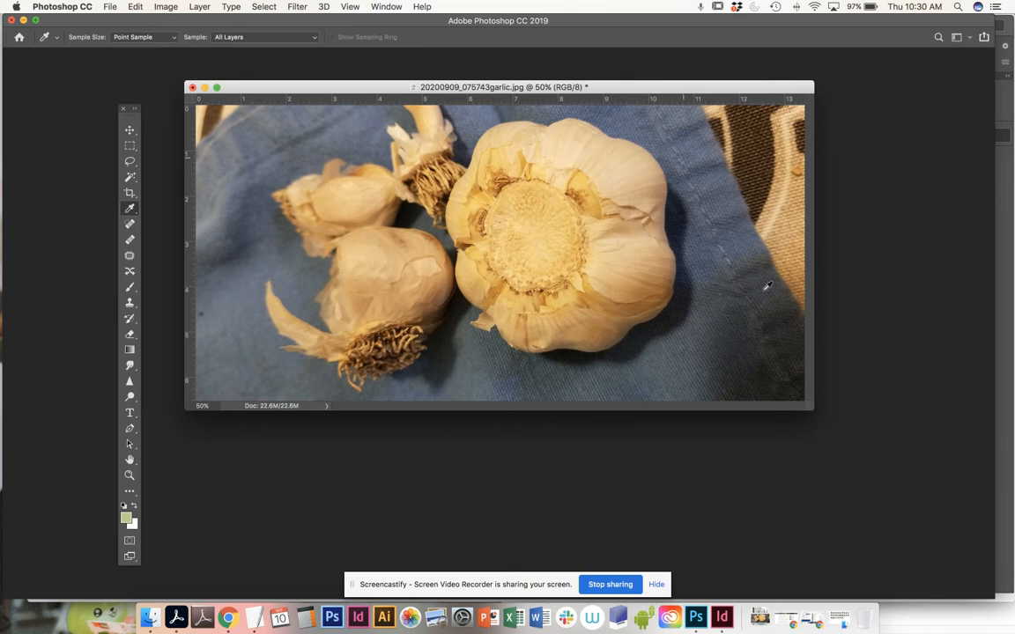
left_click_drag(812, 409, 890, 513)
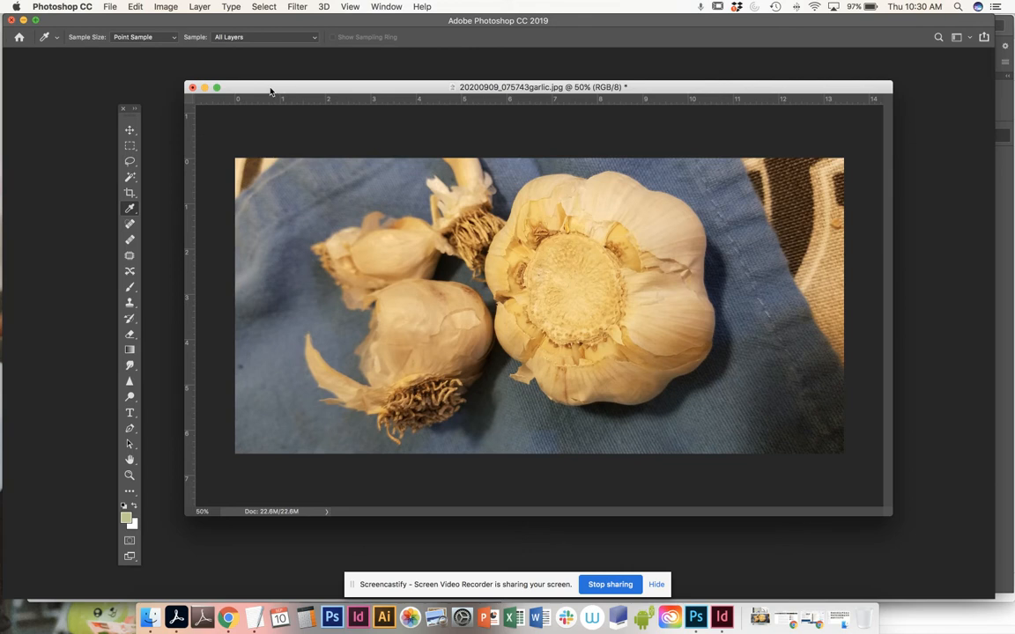
mouse_move(270, 91)
left_mouse_down()
mouse_move(234, 104)
mouse_move(267, 81)
mouse_move(269, 95)
left_mouse_up()
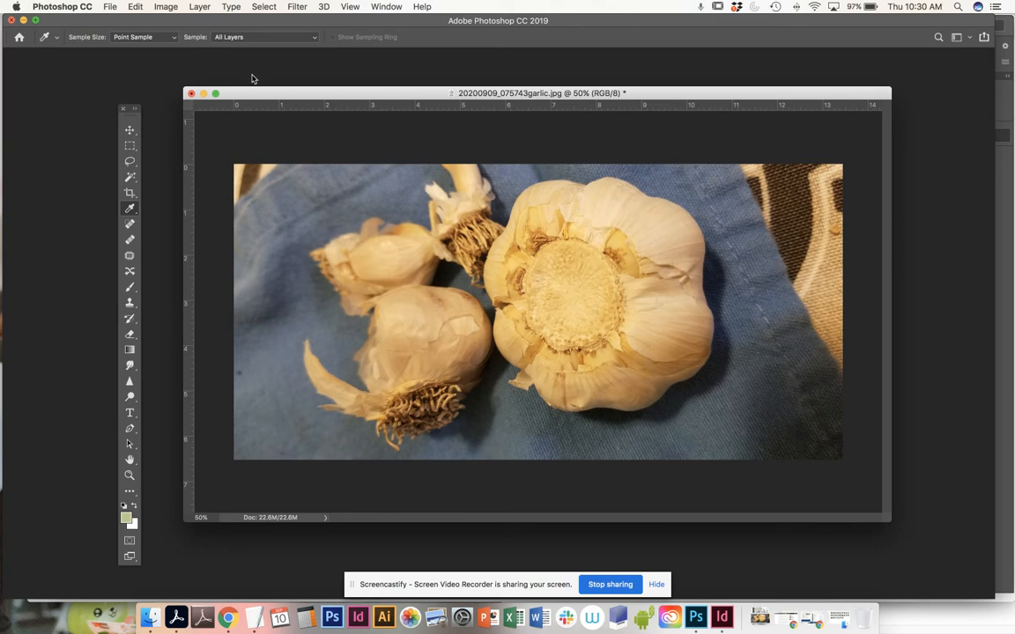
Step: Convert the garlic photo to CMYK Color, accepting the U.S. Web Coated (SWOP) v2 profile, and save the JPEG
left_click(174, 7)
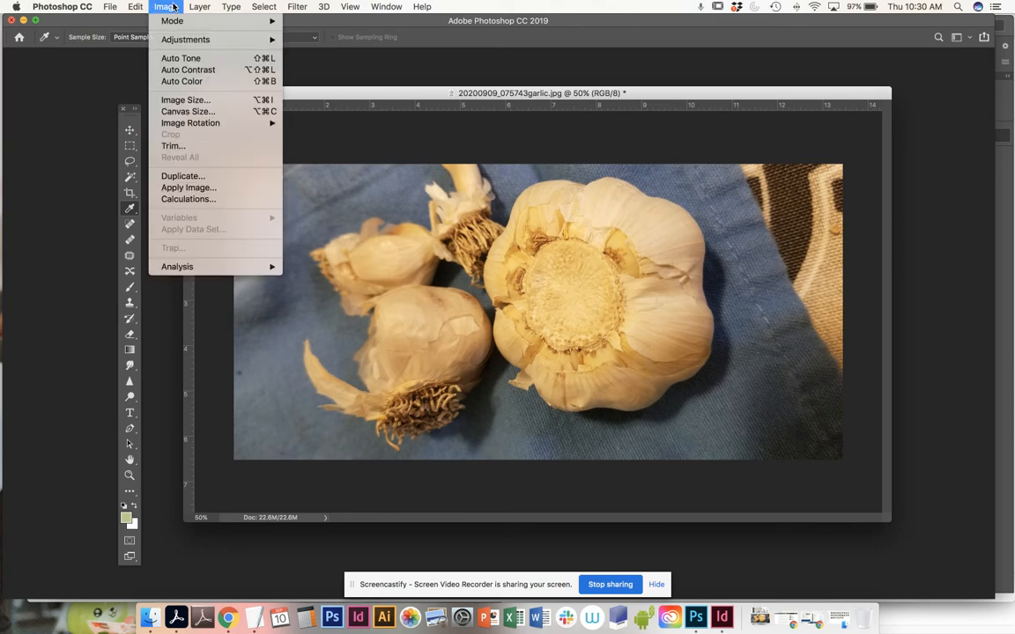
mouse_move(176, 21)
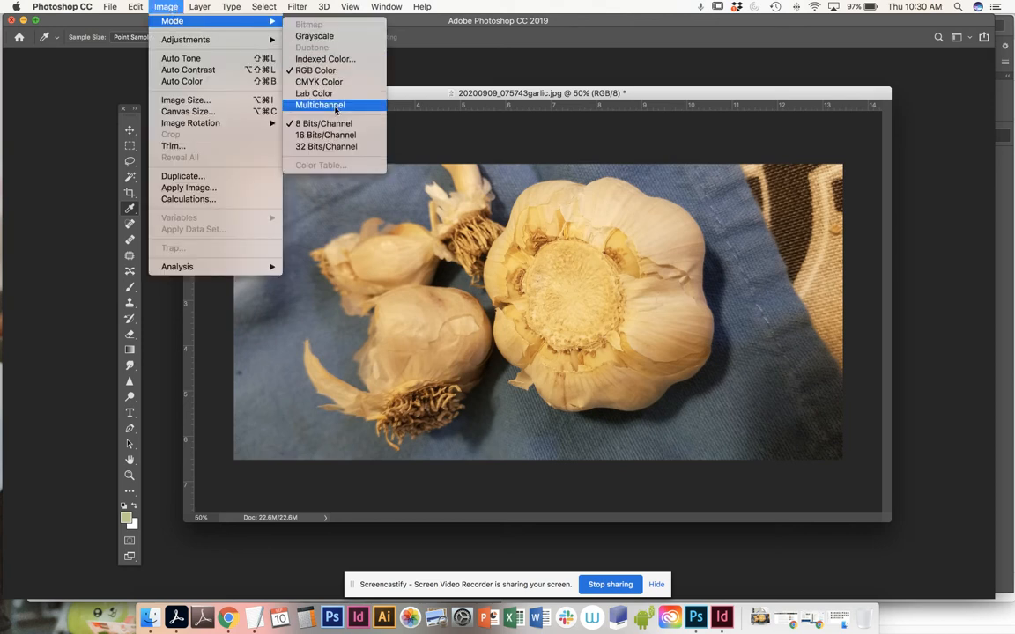
left_click(317, 81)
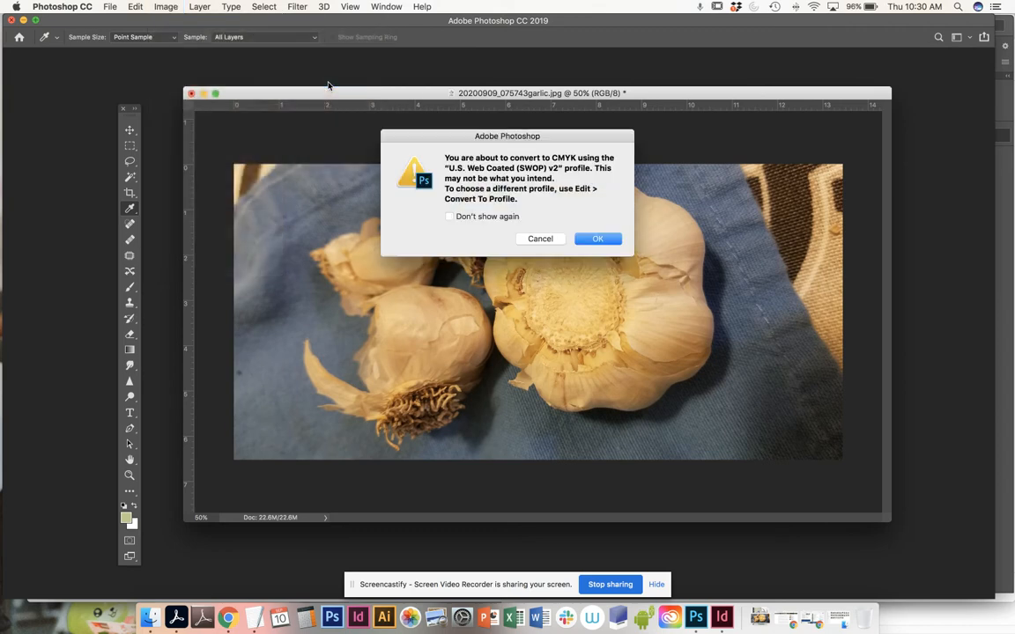
left_click_drag(513, 131, 862, 79)
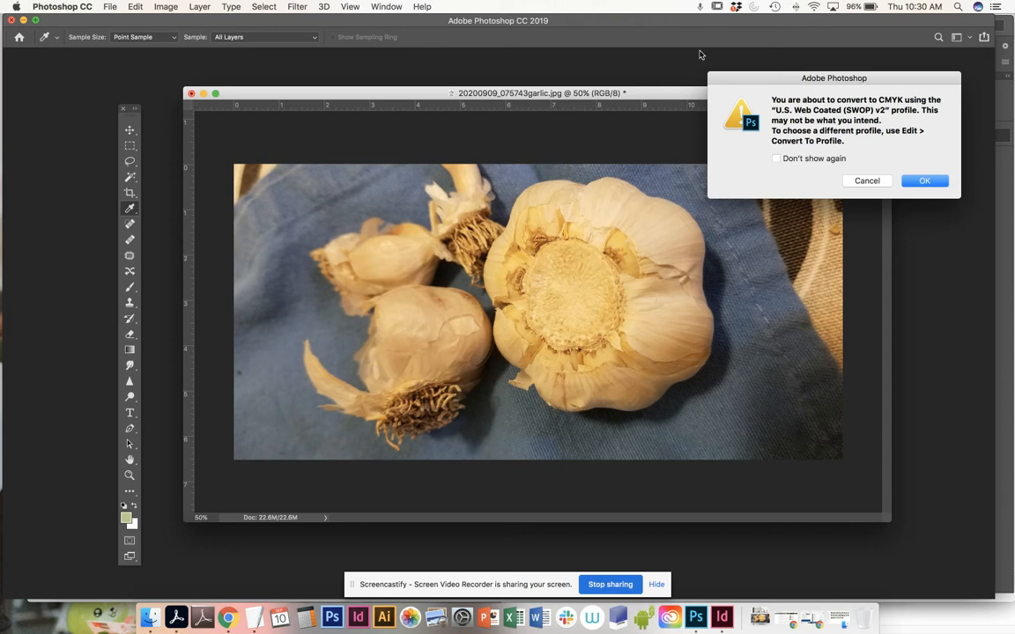
left_click(919, 183)
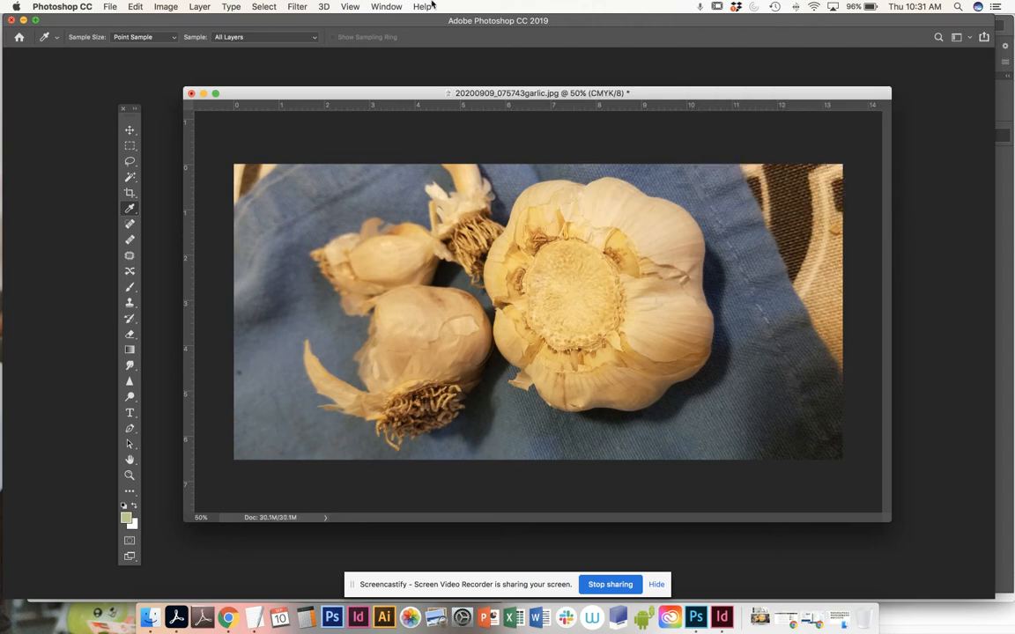
left_click(113, 8)
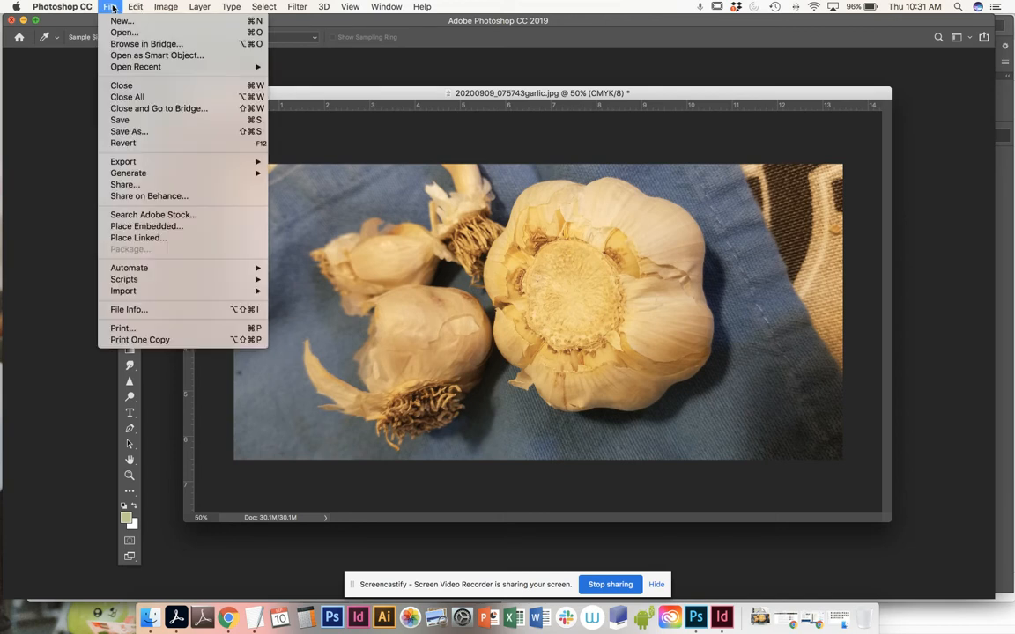
left_click(101, 119)
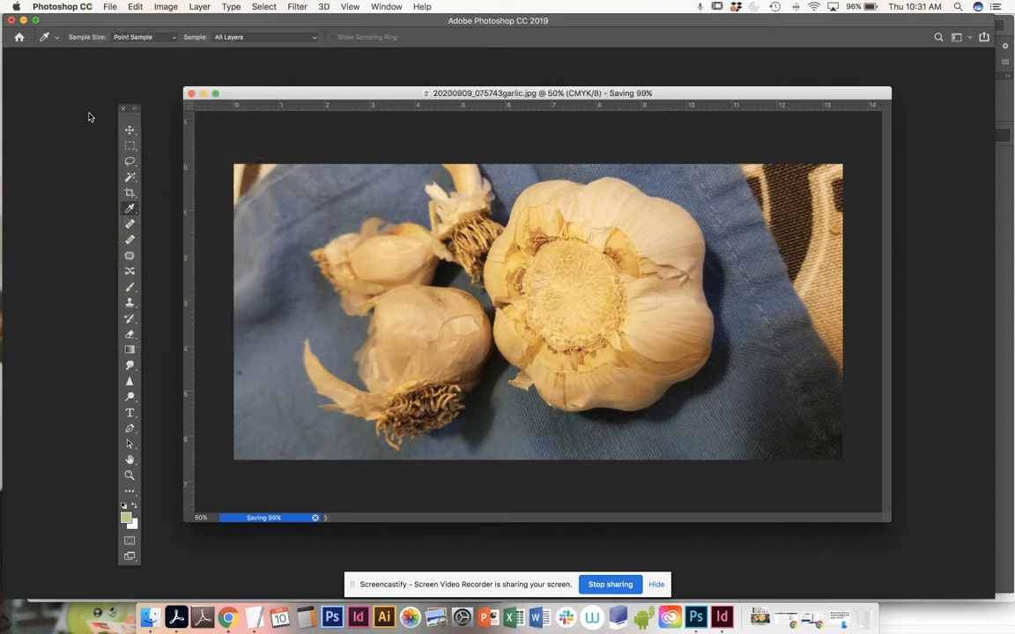
Step: Save the garlic photo as a TIFF in the JOUR315_flyerSEPT10 folder, using LZW compression, interleaved pixel order and IBM PC byte order
left_click(104, 7)
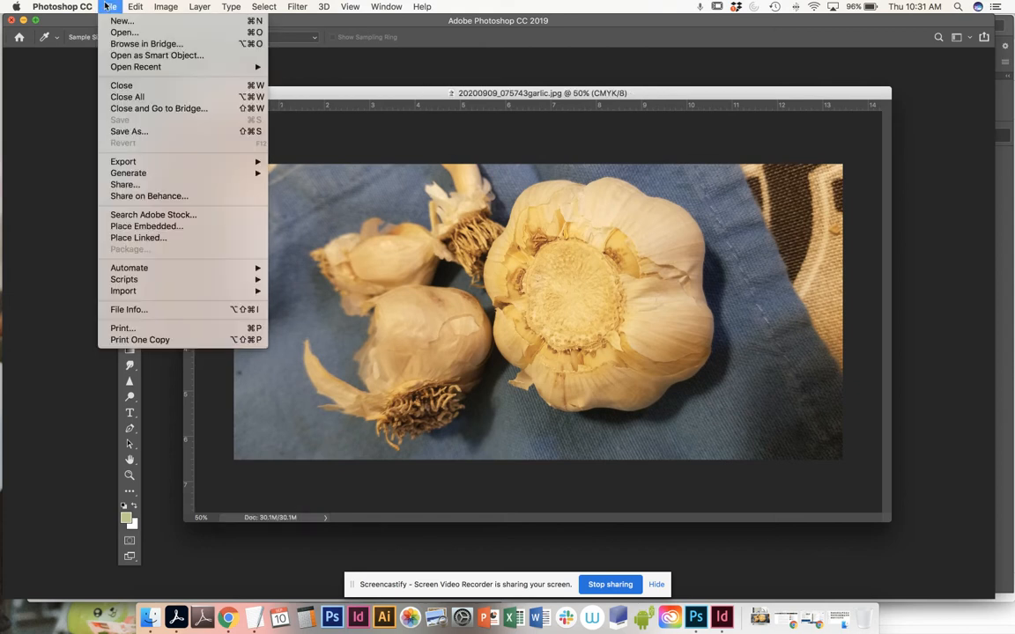
left_click(154, 134)
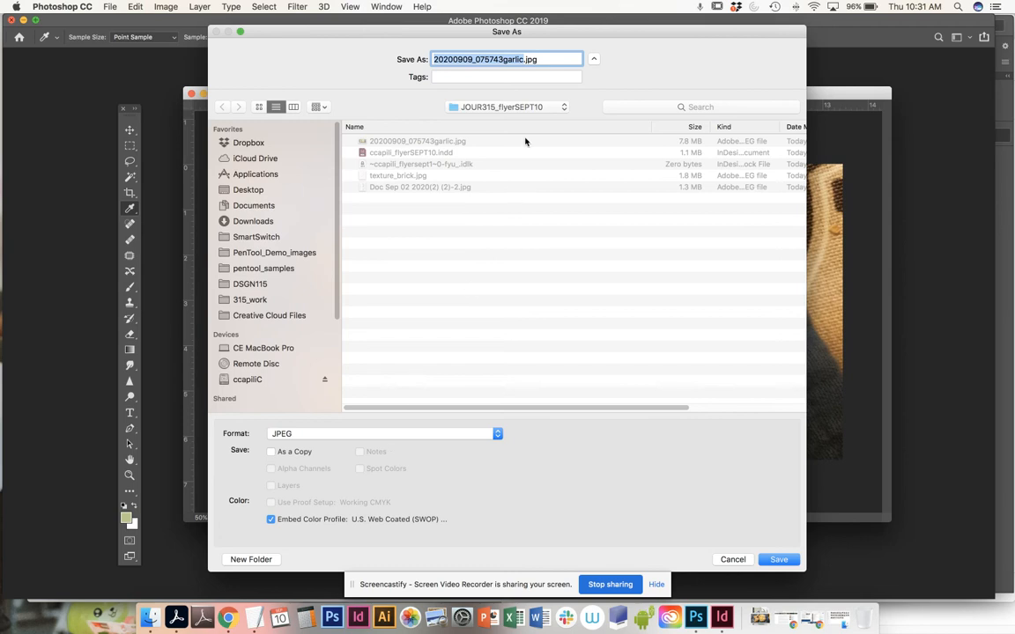
left_click(487, 107)
left_click(489, 108)
left_click(278, 435)
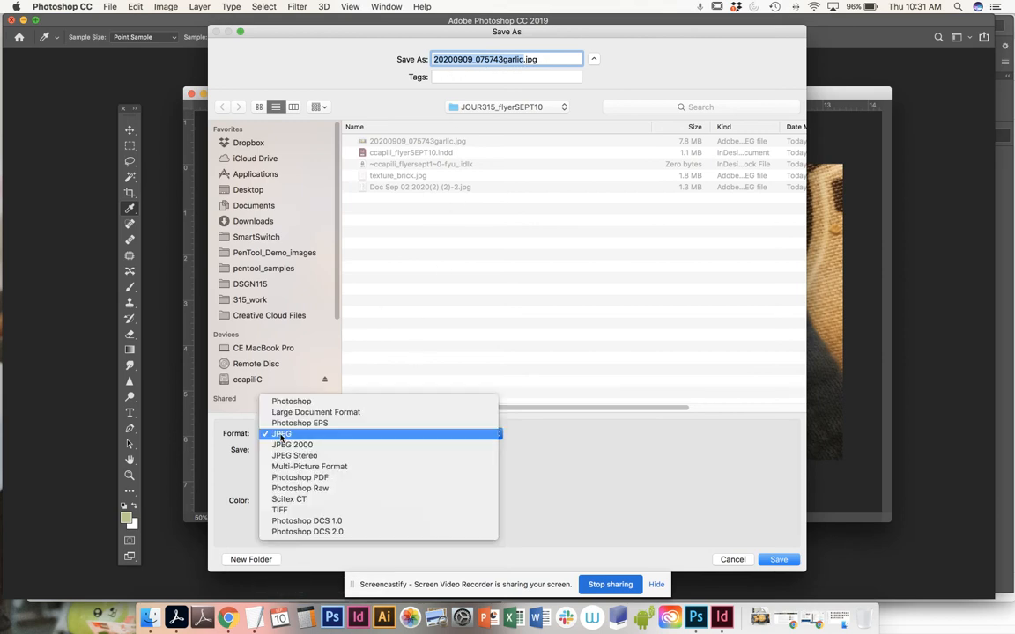
left_click(281, 511)
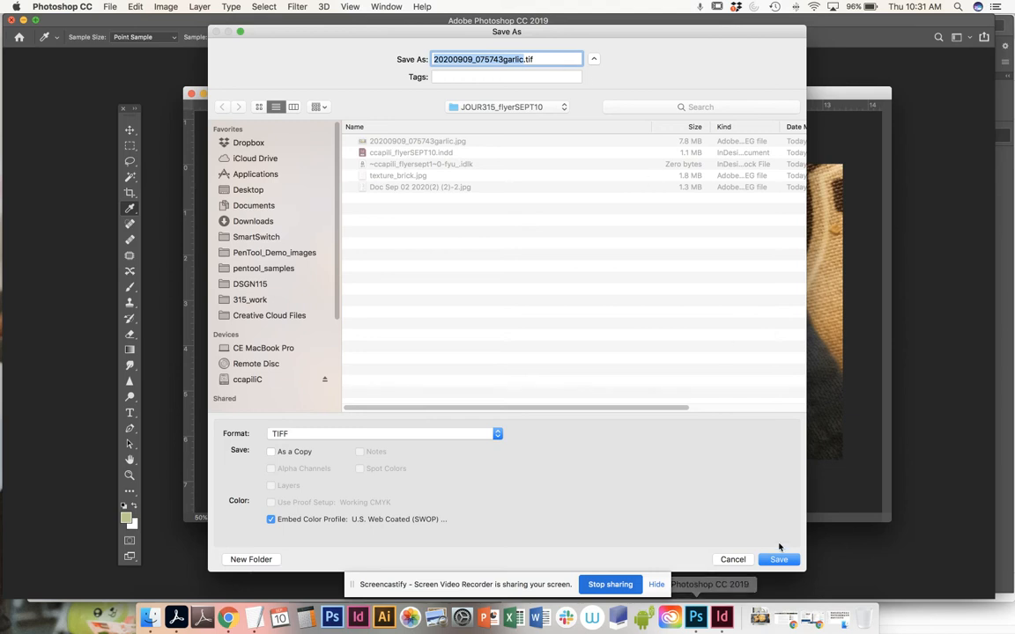
left_click(787, 564)
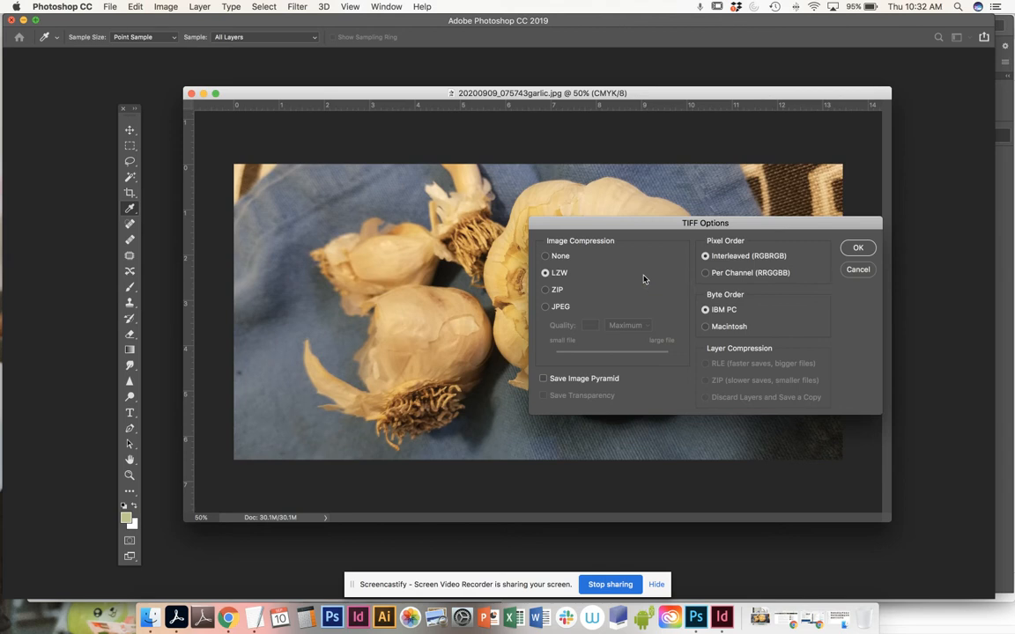
left_click(860, 249)
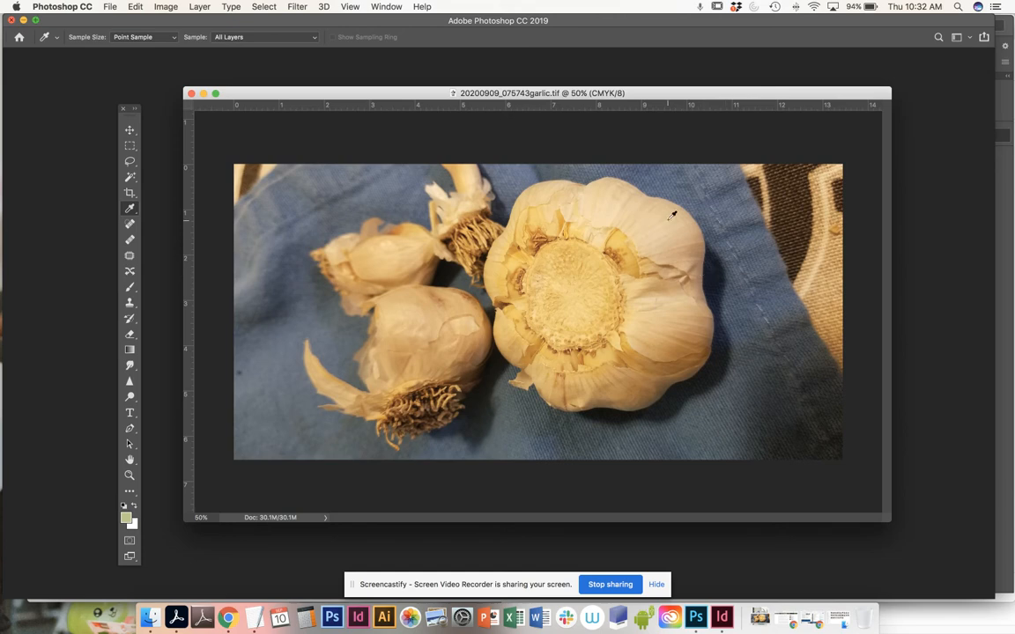
Step: Close the garlic TIFF, switch to the InDesign flyer and move the floating tools clear of the page
left_click(191, 94)
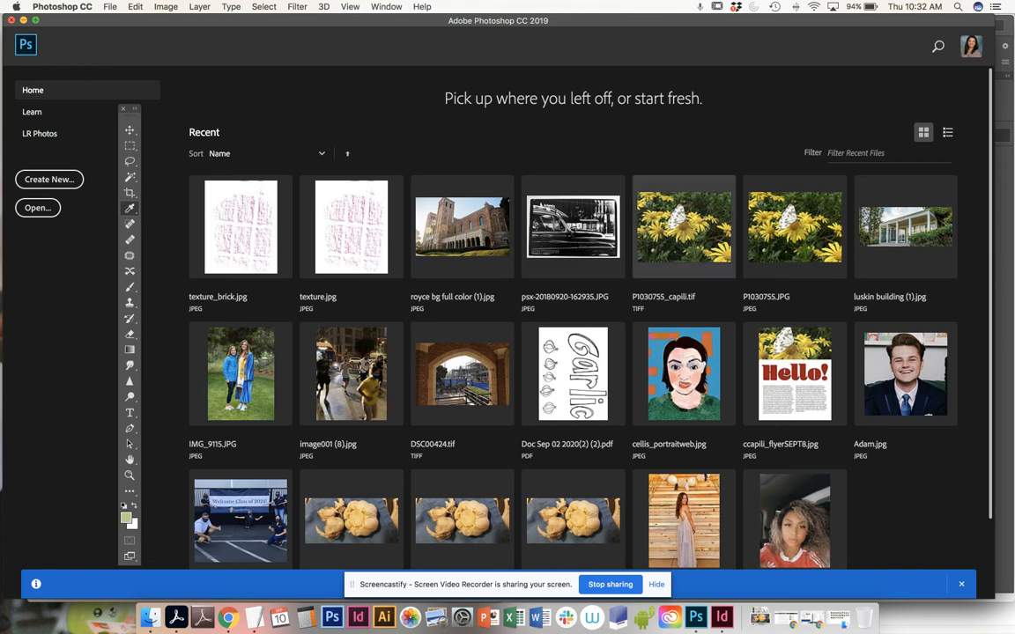
left_click(721, 617)
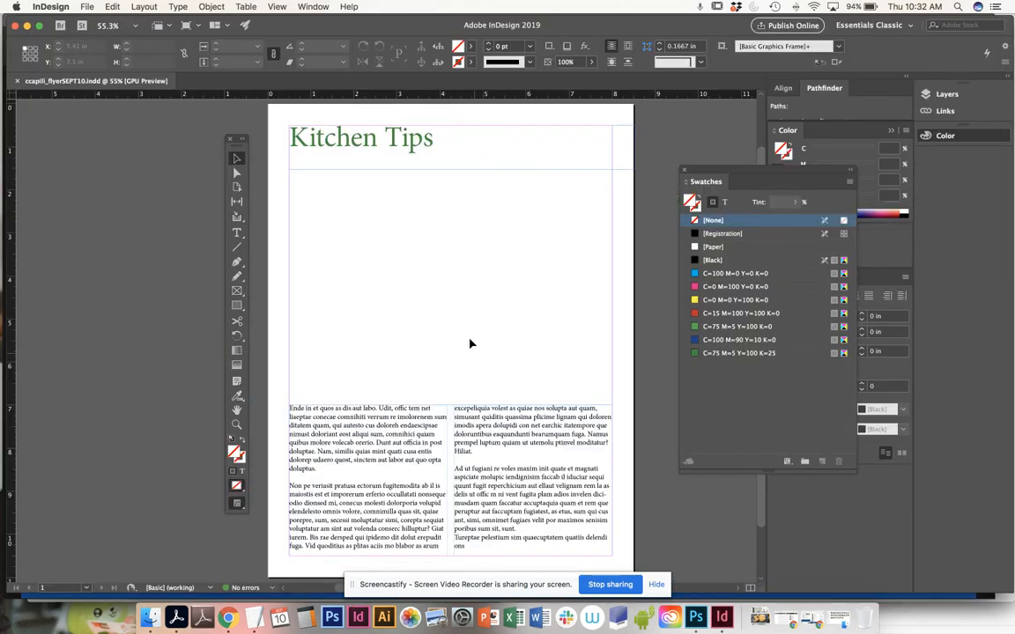
left_click_drag(229, 139, 125, 136)
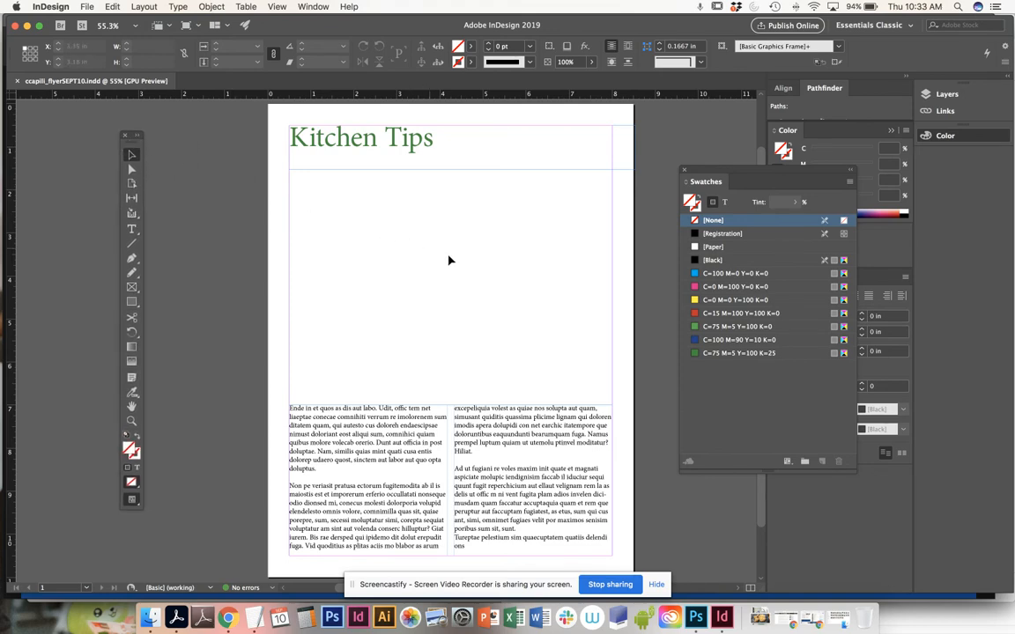
left_click_drag(521, 283, 458, 282)
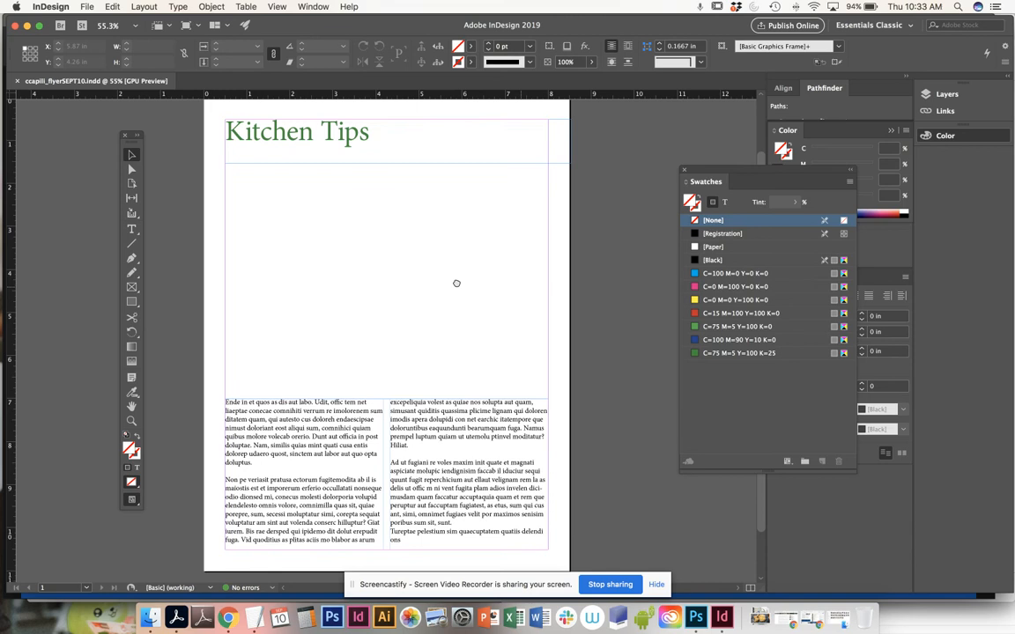
Step: Place 20200909_075743garlic.tif from the JOUR315_flyerSEPT10 folder below the Kitchen Tips headline, about 7.29 in wide and extending to the right margin
left_click(87, 7)
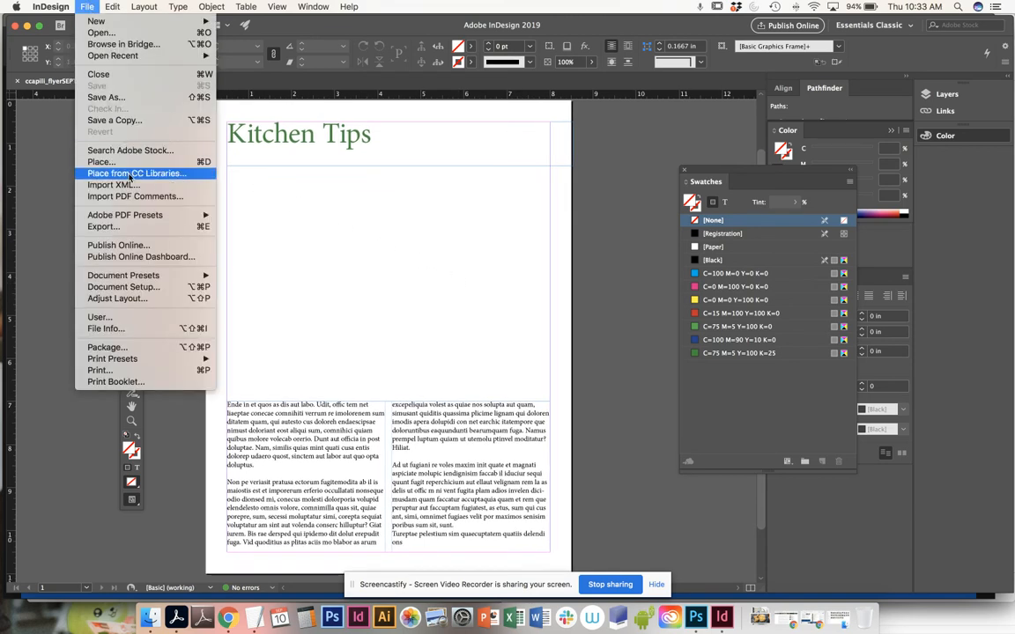
left_click(101, 161)
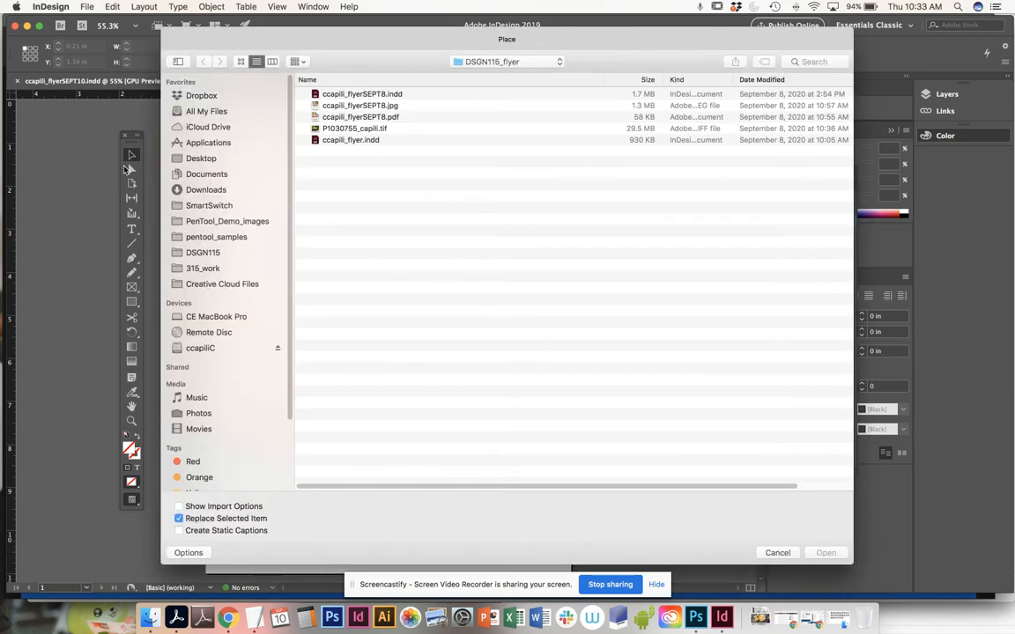
left_click(532, 63)
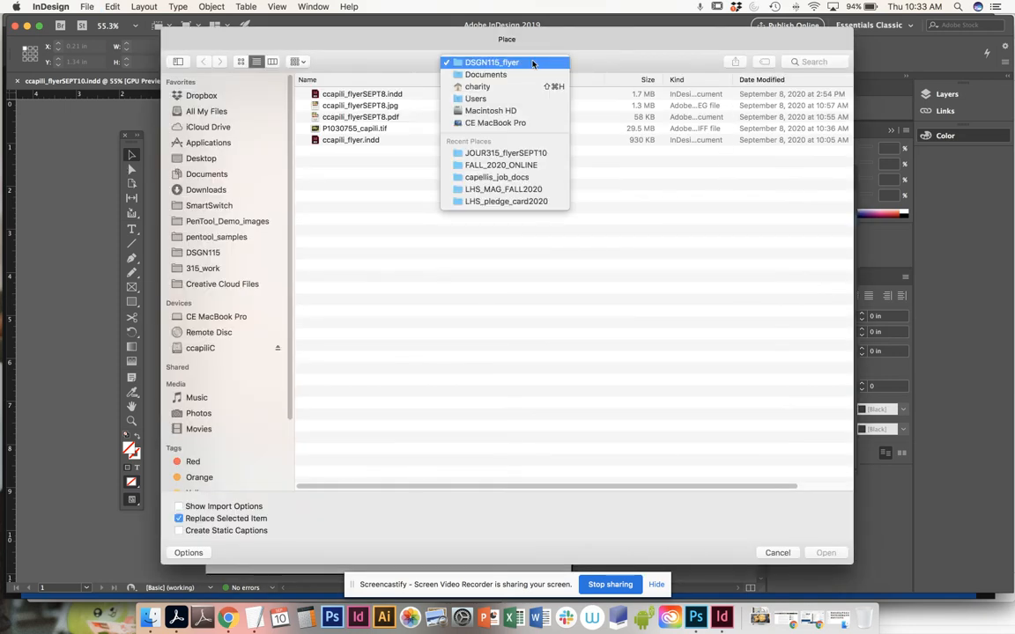
left_click(518, 152)
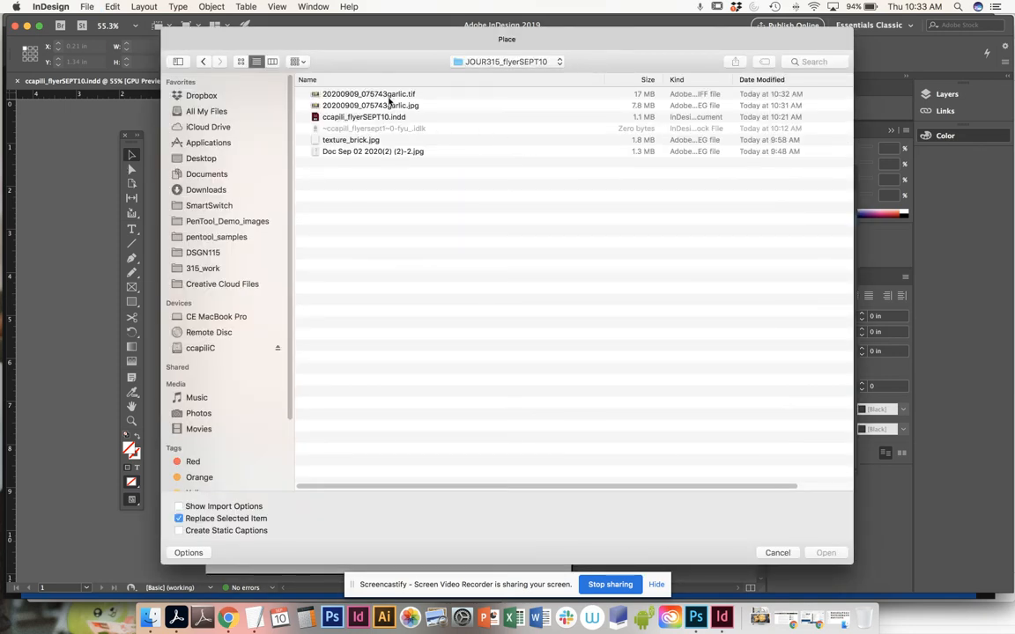
left_click(387, 96)
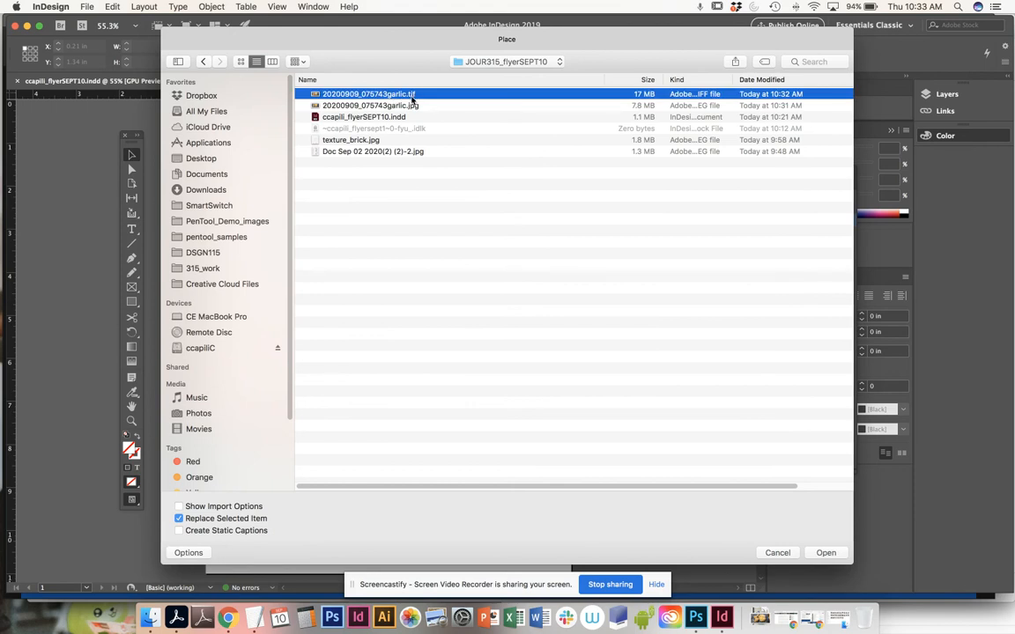
left_click(824, 553)
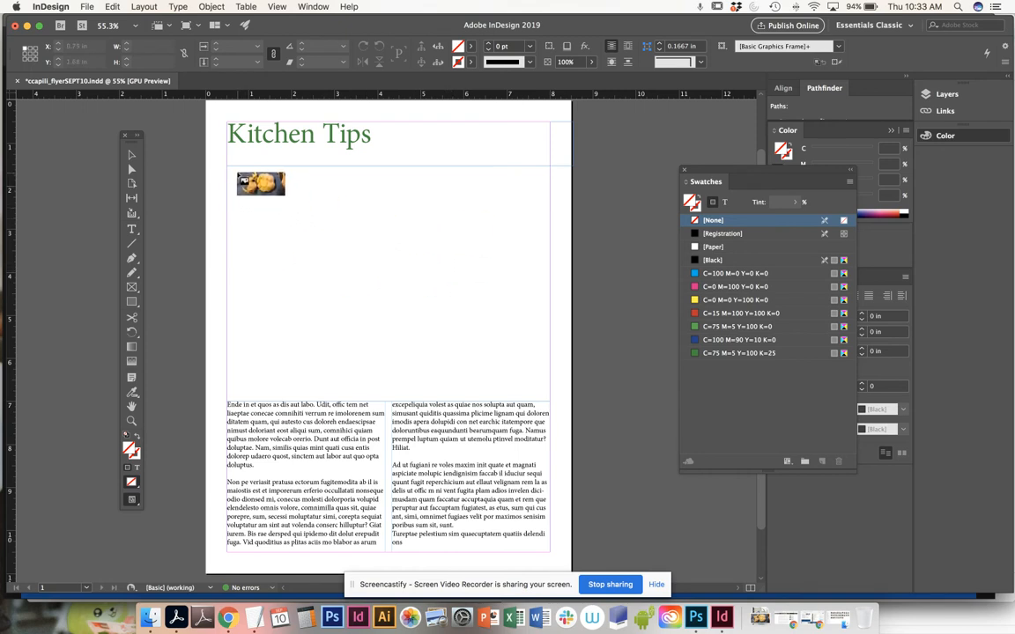
left_click_drag(238, 176, 550, 316)
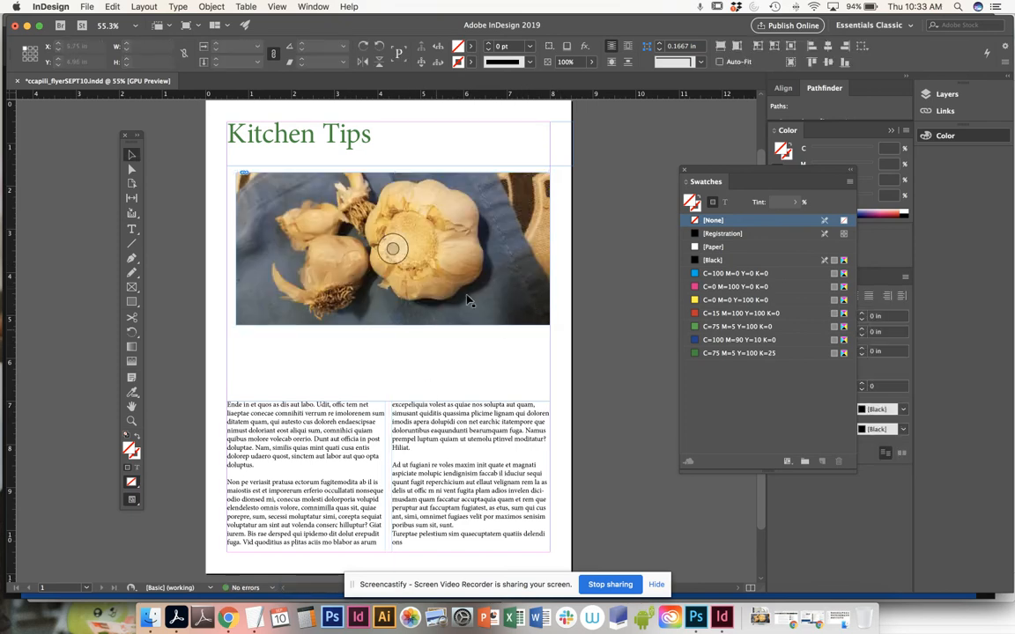
Step: Move the placed garlic photo down to about Y 2.24 in, between the headline and the body text
left_click_drag(487, 231, 487, 256)
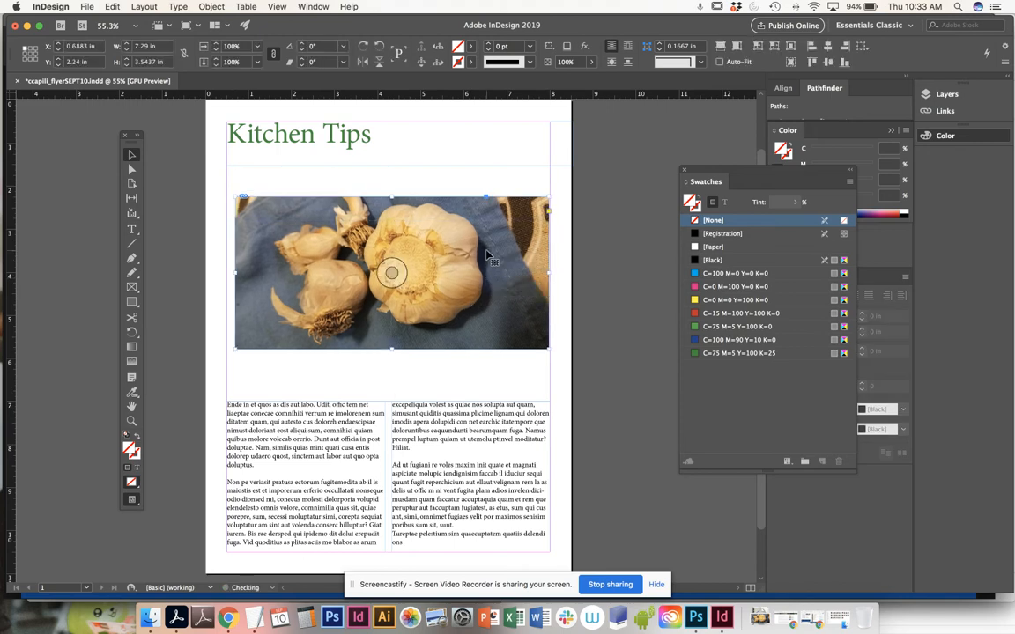
key("super+=")
left_click_drag(351, 334, 381, 338)
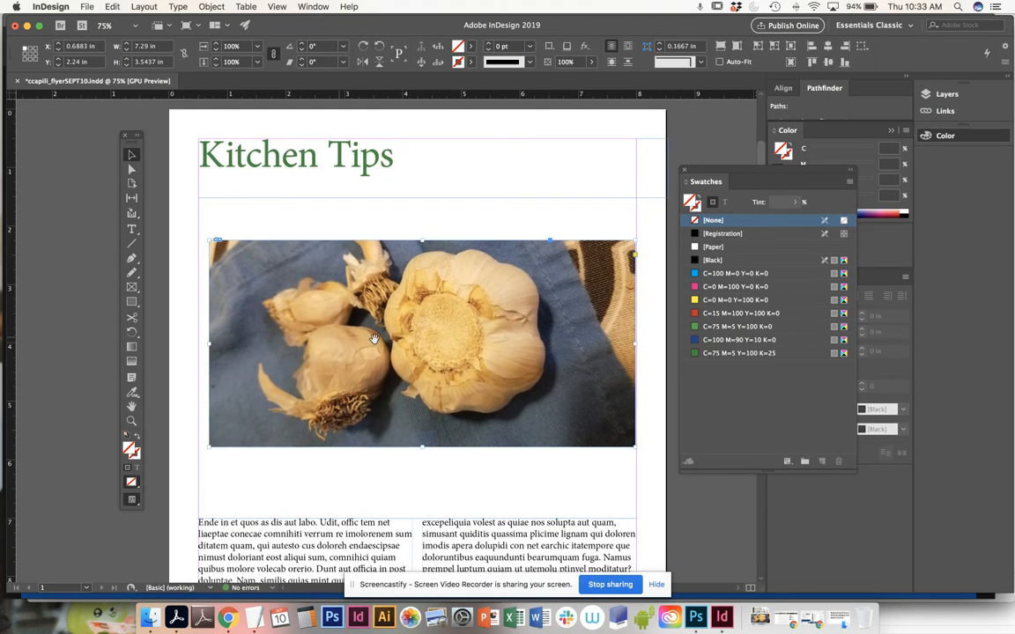
left_click(421, 230)
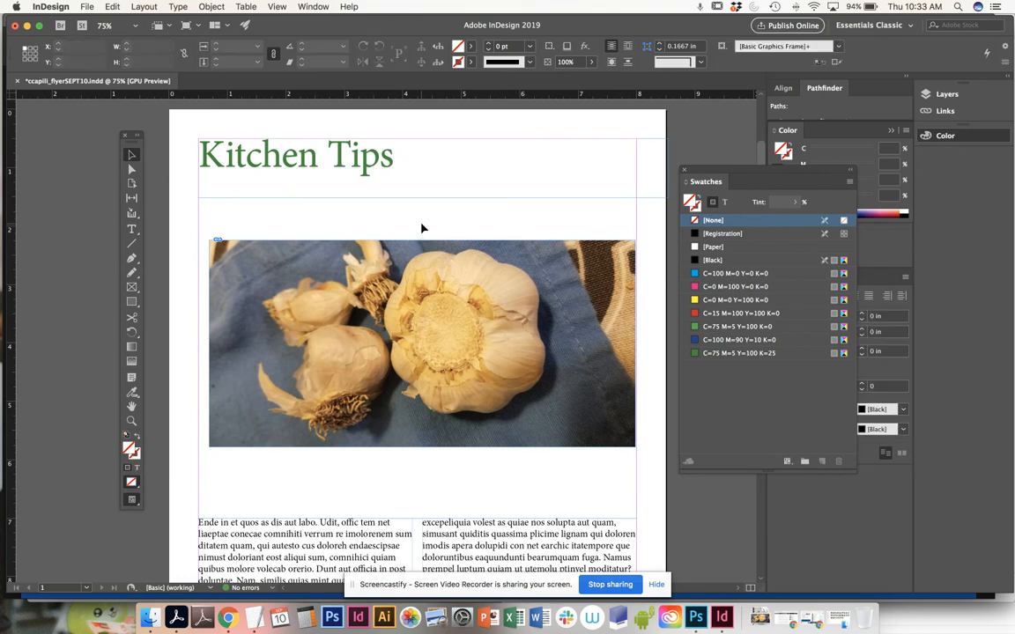
left_click(491, 340)
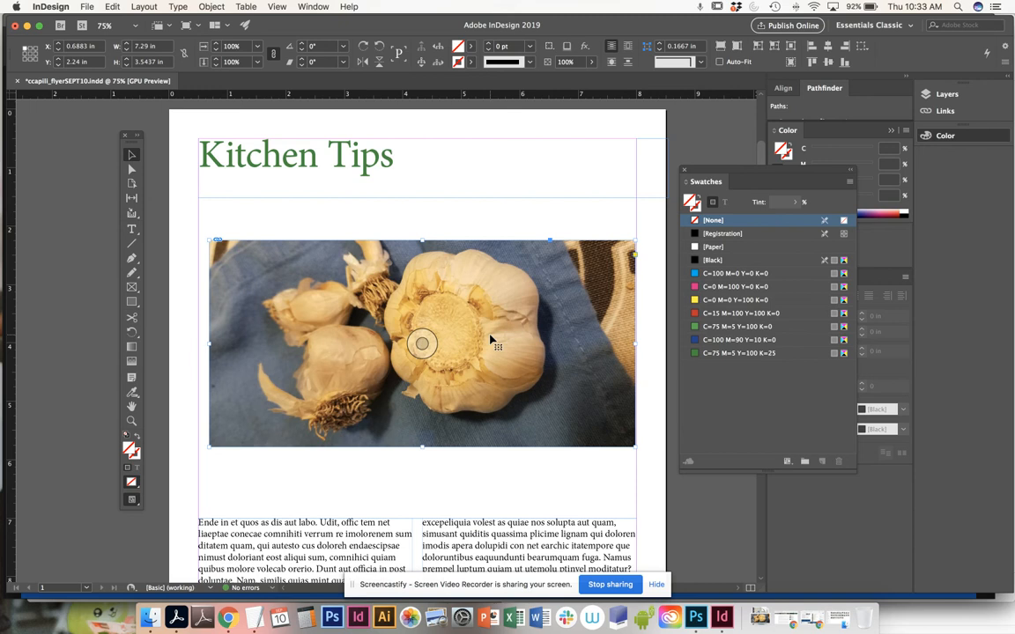
left_click(483, 228)
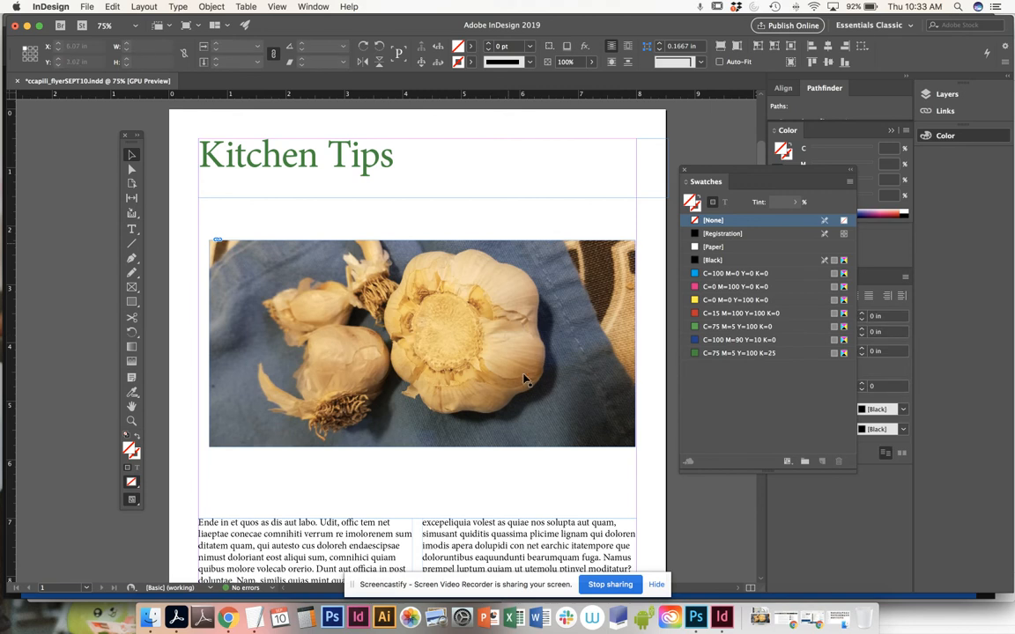
Step: Shift the photo to about X 0.84 in, Y 2.2 in and crop its frame from the right side to about 5.57 in wide
left_click_drag(635, 344, 607, 345)
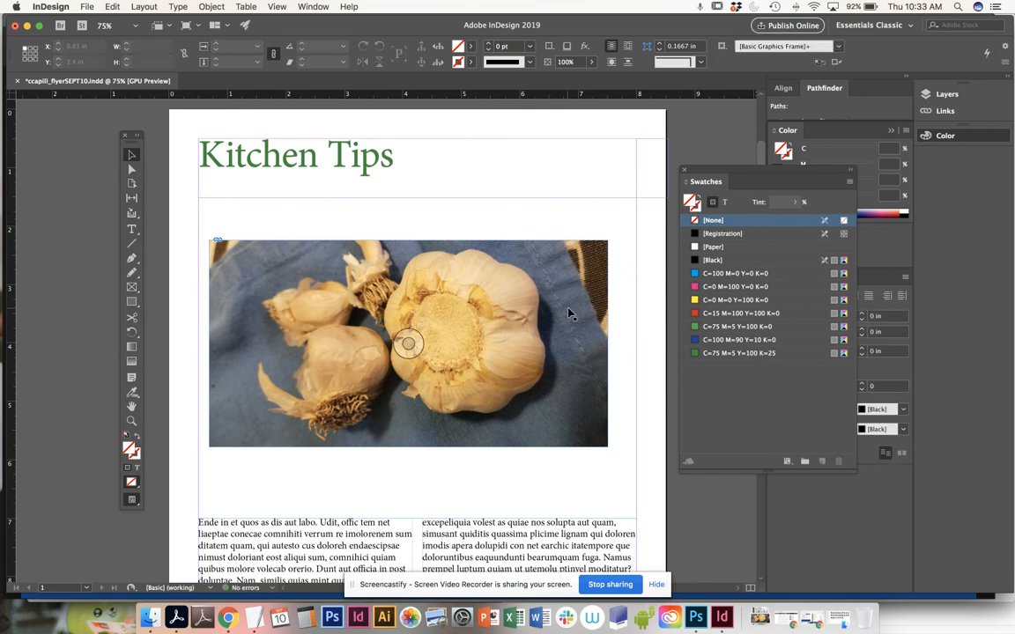
mouse_move(565, 271)
left_mouse_down()
mouse_move(581, 287)
mouse_move(575, 268)
left_mouse_up()
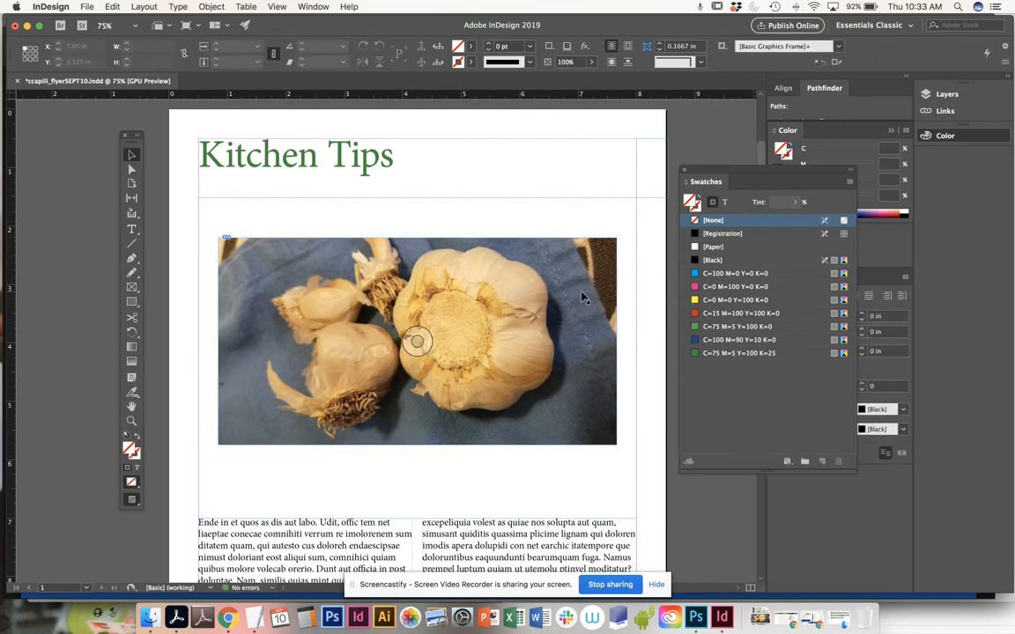
left_click(527, 254)
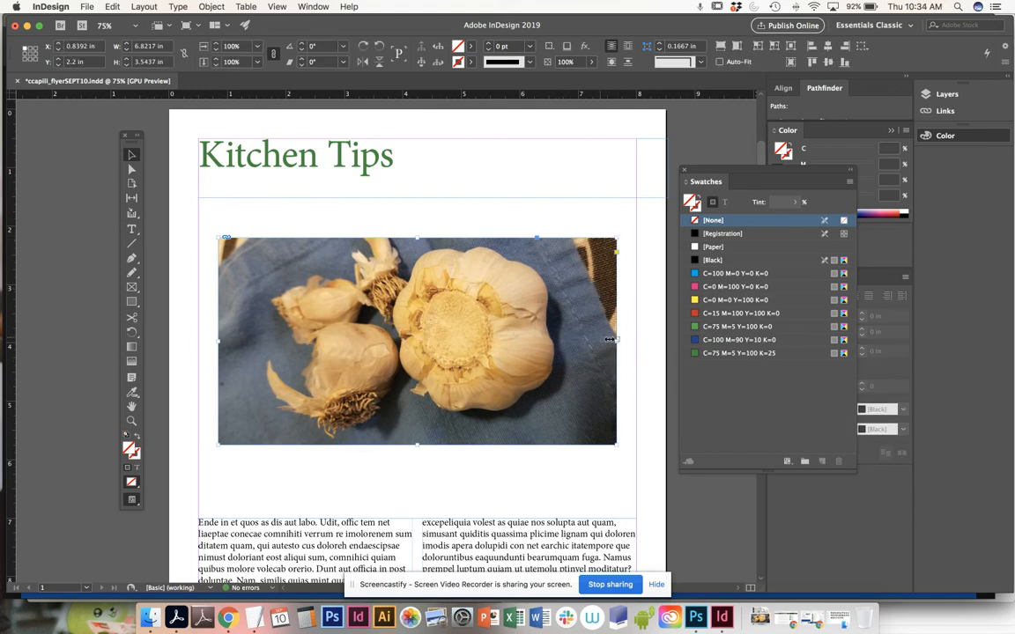
left_click_drag(617, 343, 544, 341)
left_click(574, 355)
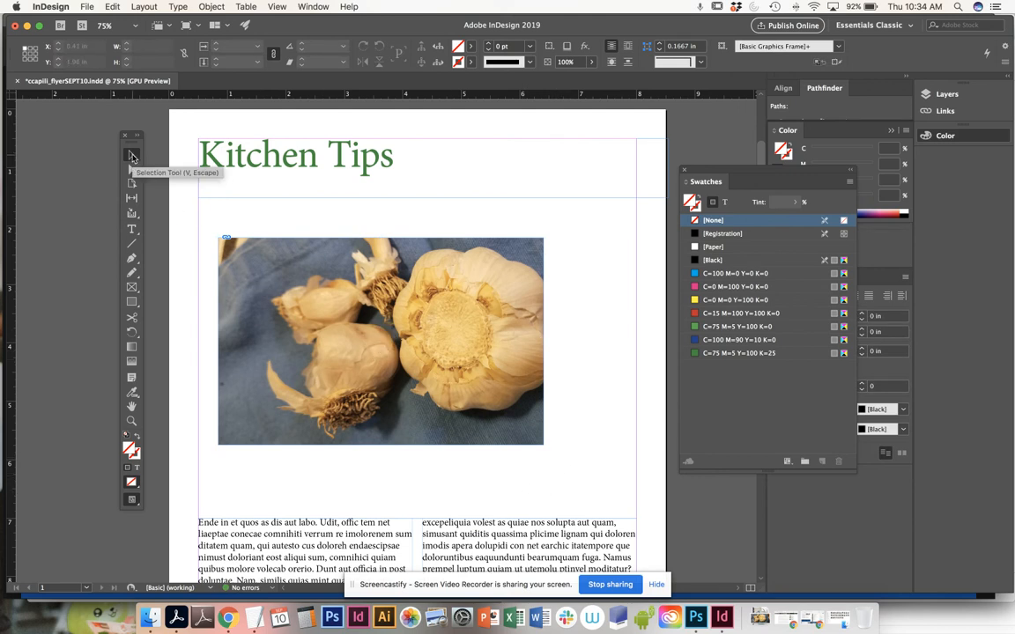
Step: Move the cropped photo frame toward the middle of the page, to about X 1.55 in, Y 2.22 in
left_click_drag(520, 428, 599, 426)
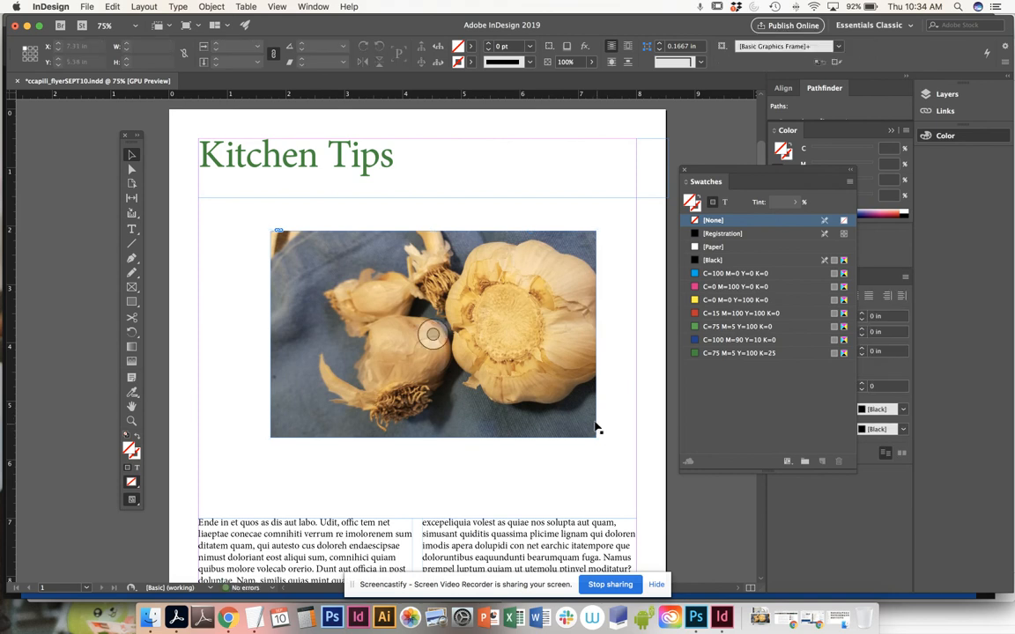
left_click_drag(507, 365, 549, 414)
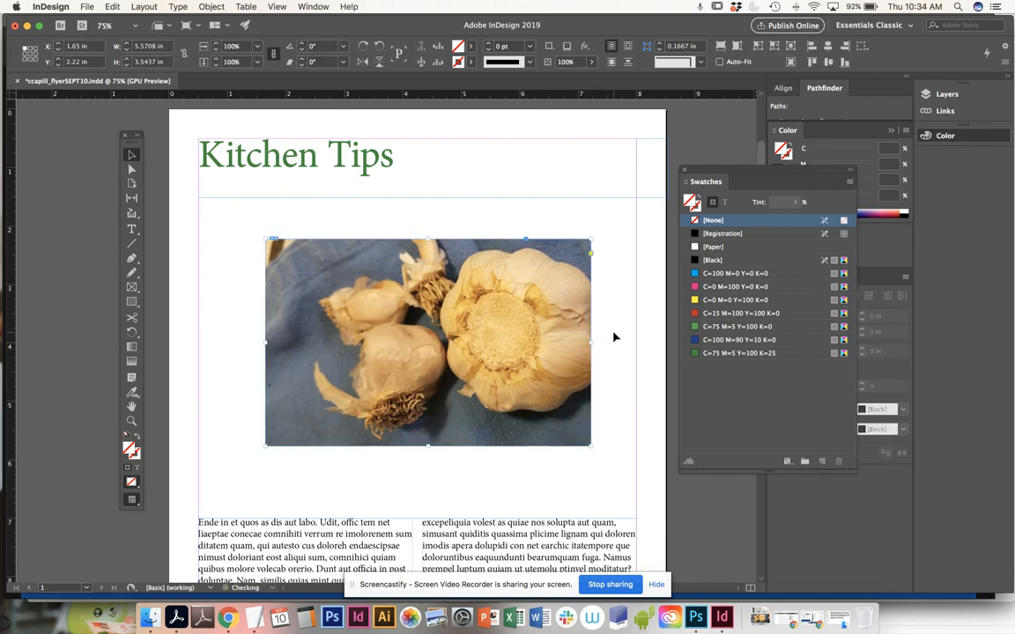
left_click(513, 280)
left_click_drag(581, 303, 549, 365)
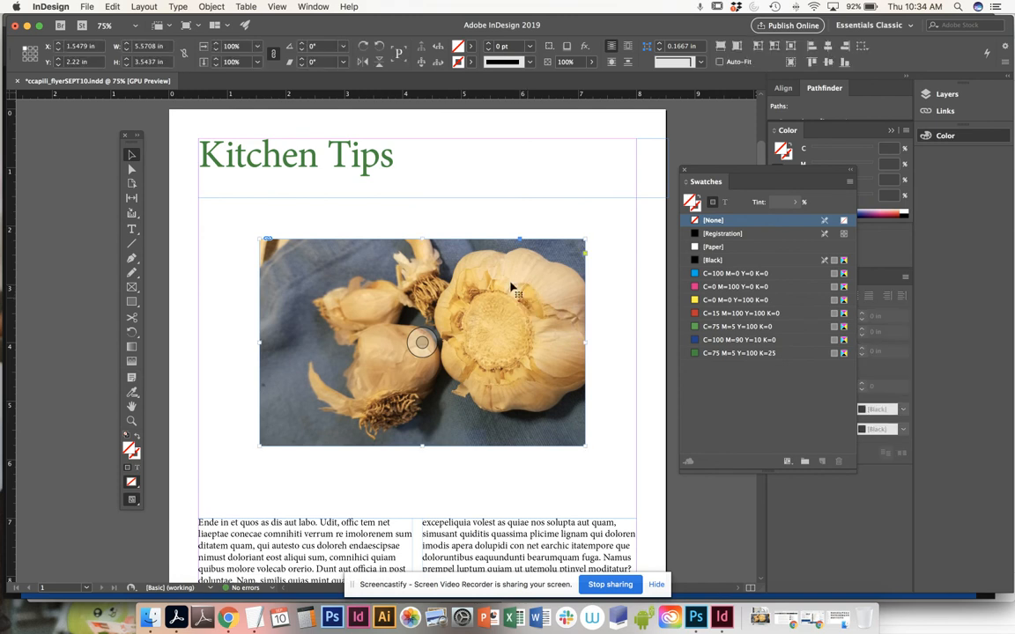
Step: Try scaling the photo and its frame up together to about 6.03 in wide, then back down to about 5.57 in
key("super+period")
key("super+period")
key("super+period")
key("super+period")
key("super+period")
key("super+period")
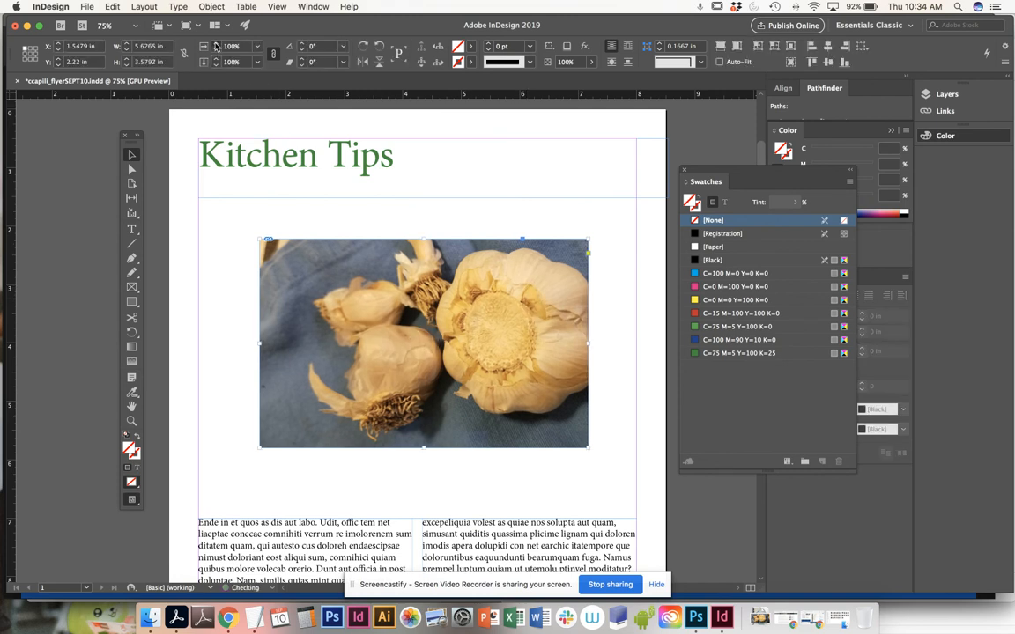
key("super+period")
key("super+period")
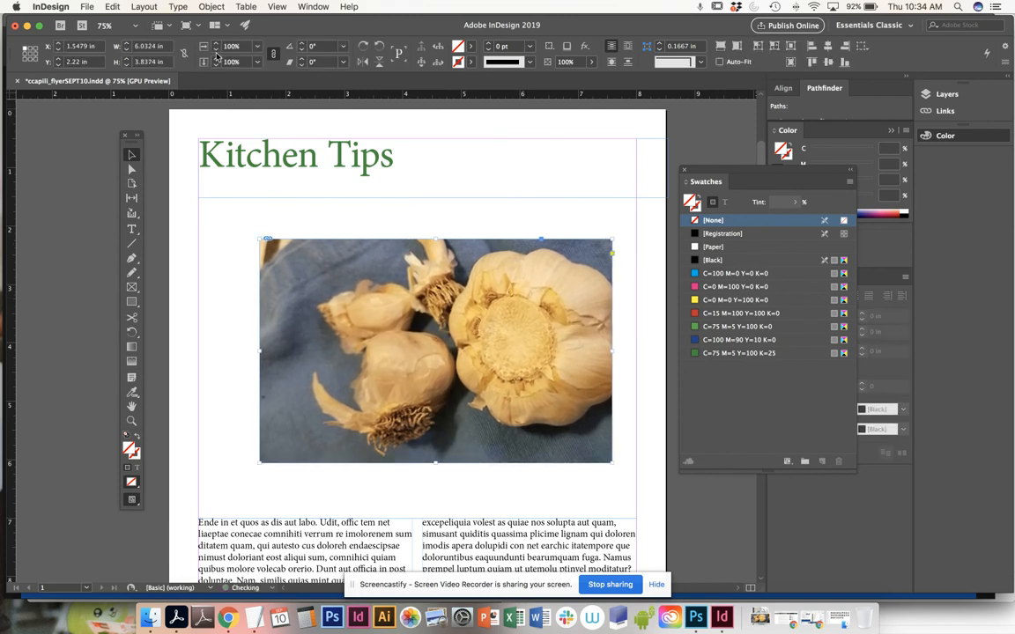
key("super+comma")
key("super+comma")
key("super+comma")
key("super+comma")
key("super+comma")
key("super+comma")
key("super+comma")
key("super+comma")
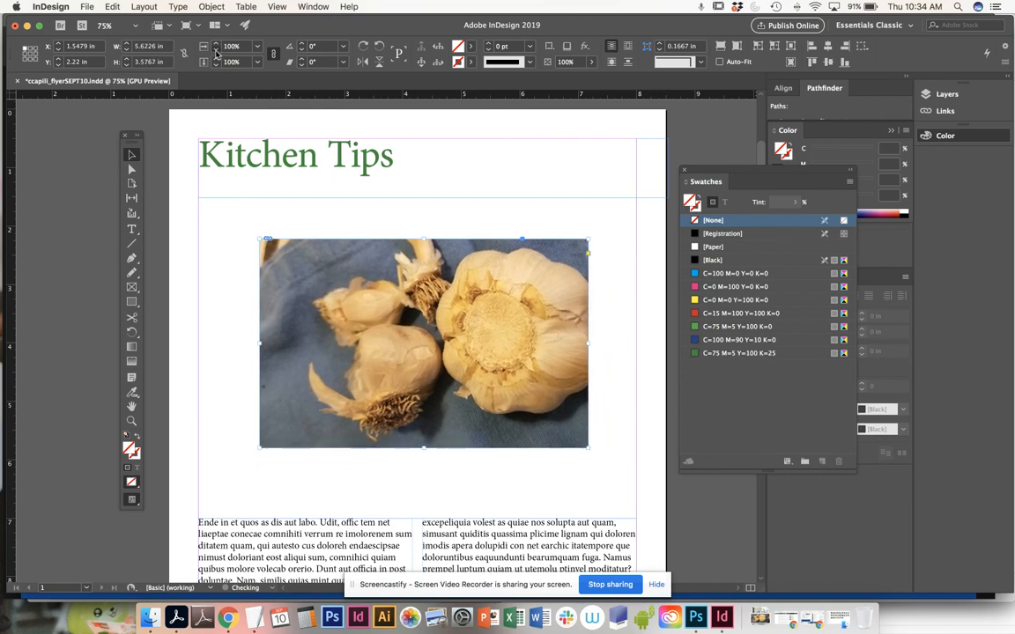
Step: Move the photo frame to about X 1.33 in, Y 2.22 in and select the image content inside it
left_click_drag(564, 340, 550, 339)
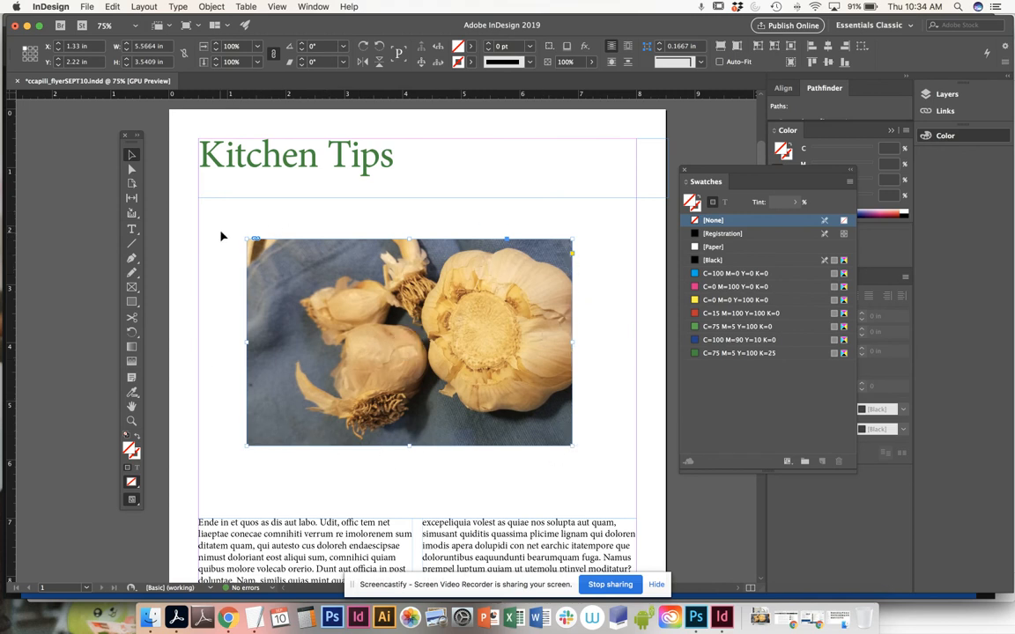
left_click(600, 386)
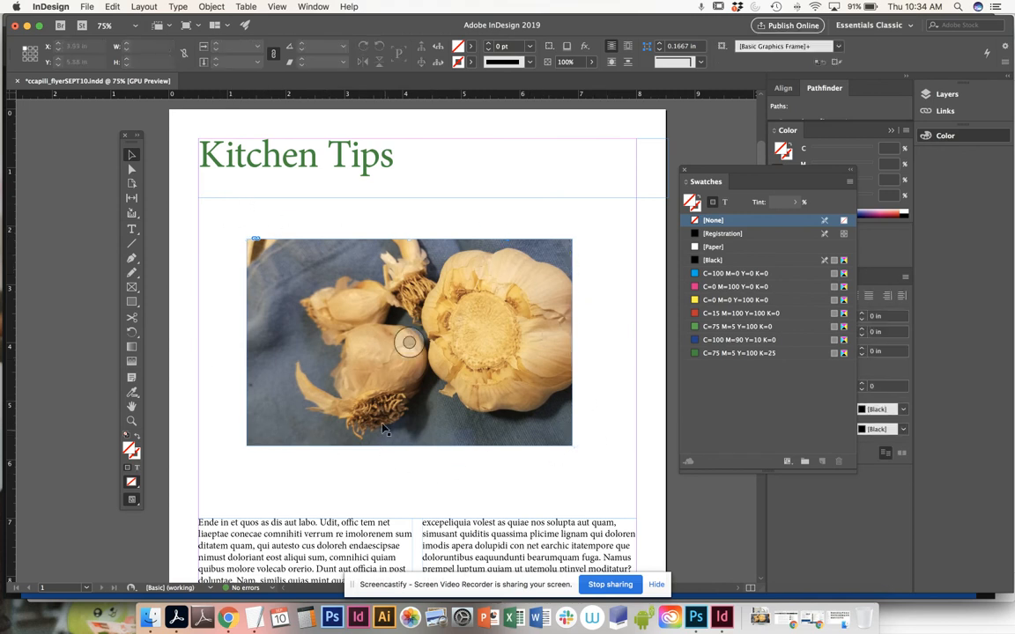
left_click(411, 341)
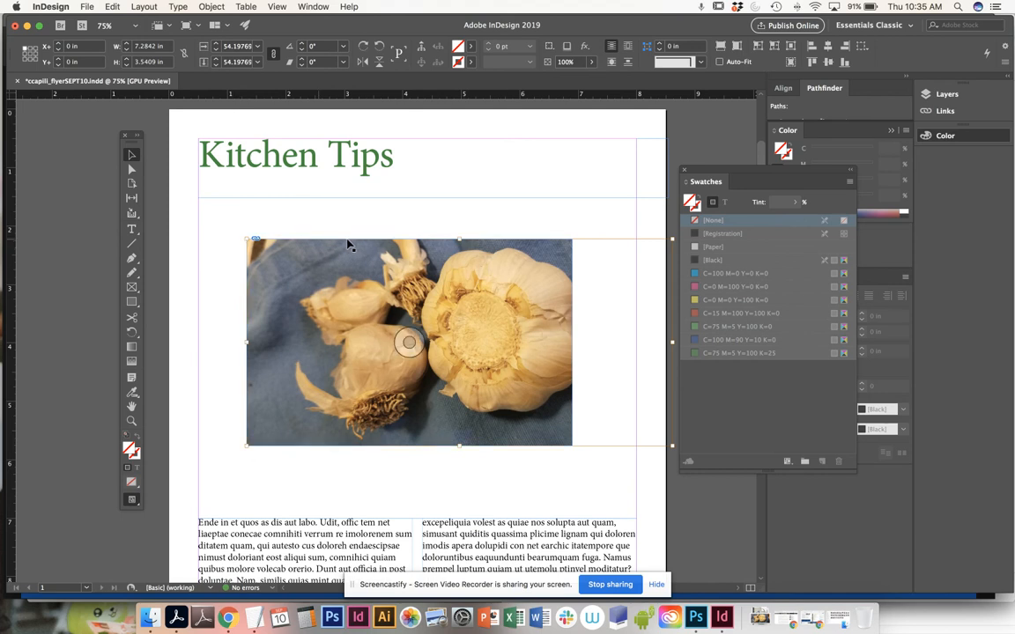
Step: Shift the image left inside its frame by about 1 in and crop the frame's lower edge to about 3.32 in tall
left_click_drag(486, 339, 430, 336)
left_click(469, 470)
left_click(463, 392)
left_click_drag(409, 446, 410, 432)
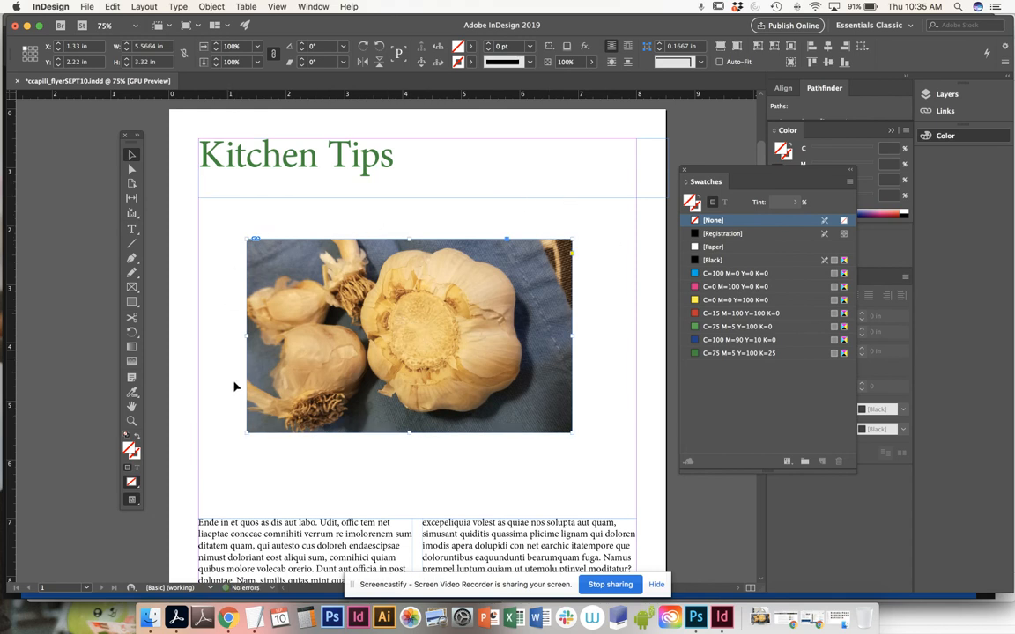
Step: Reselect the image content and reposition it inside the frame to an offset of about X -0.81 in, Y -0.11 in
left_click(597, 326)
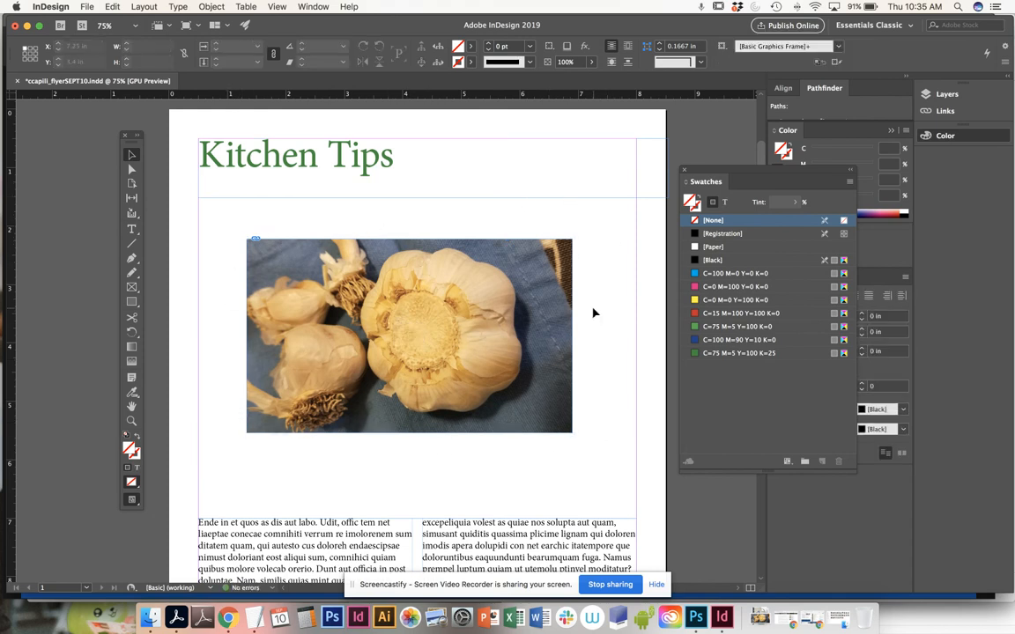
left_click(410, 334)
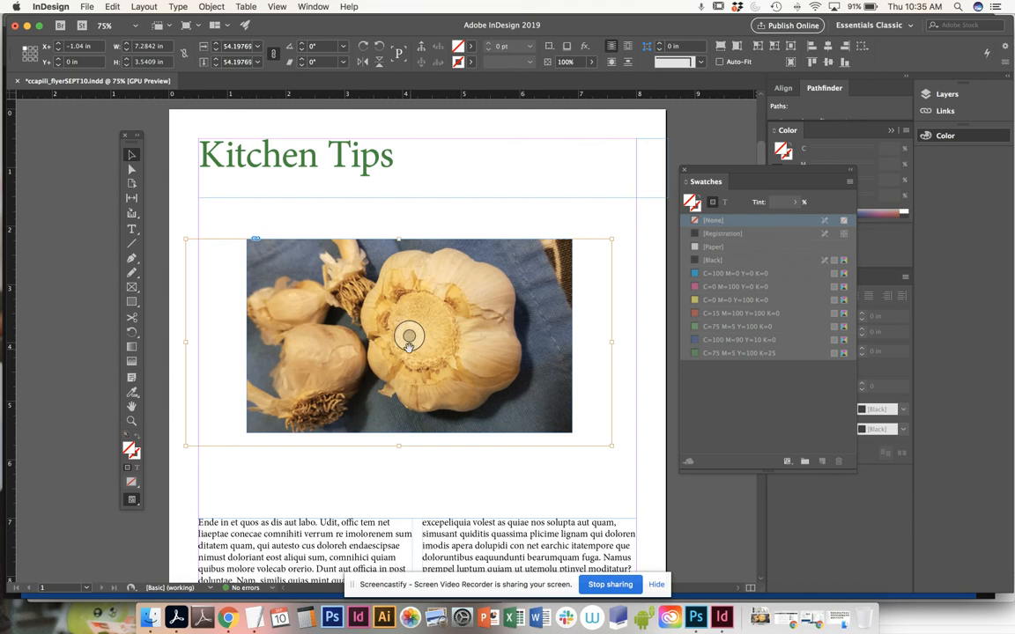
left_click_drag(408, 337, 421, 335)
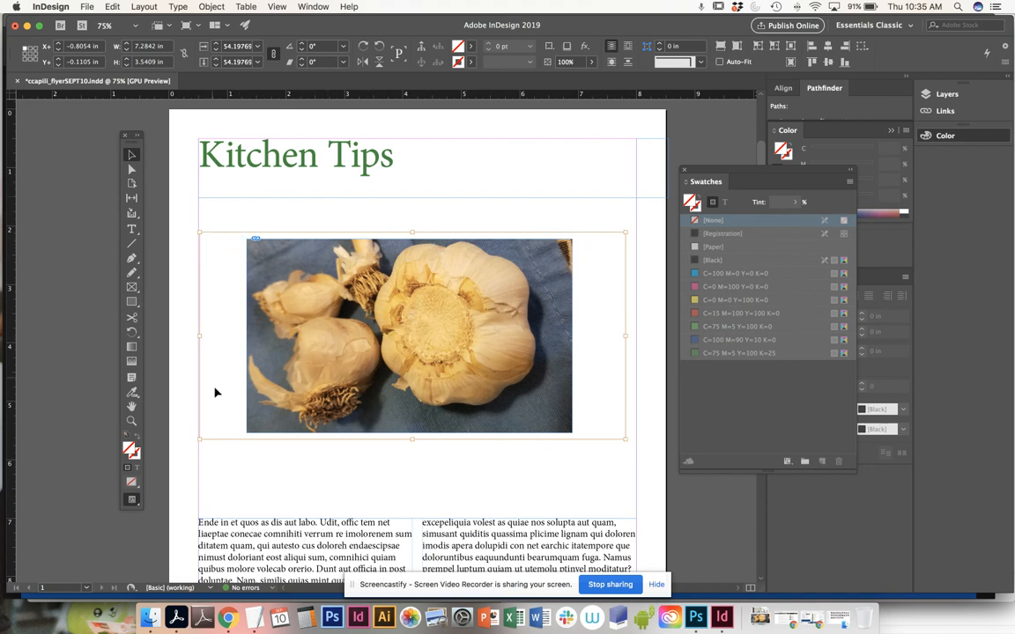
Step: Scale the image content up to 73% and shift it inside the frame to about X -0.72 in, Y -0.34 in
left_click(243, 46)
type("63")
key("Return")
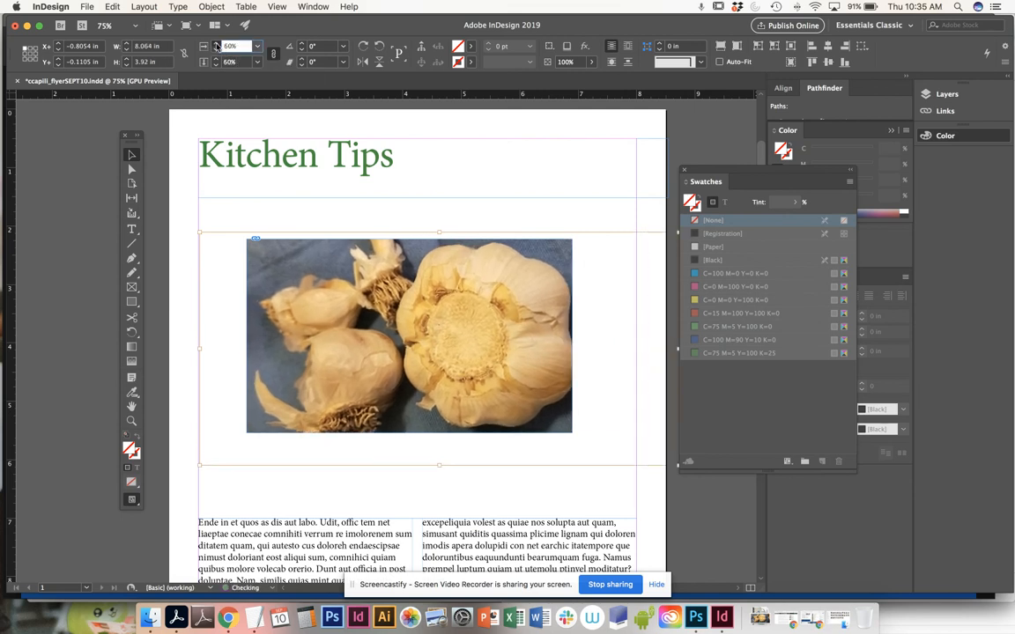
left_click(216, 45)
left_click(216, 45)
left_click(217, 45)
left_click(217, 45)
left_click(217, 45)
left_click(216, 45)
left_click(217, 45)
left_click(217, 45)
left_click_drag(503, 362, 521, 334)
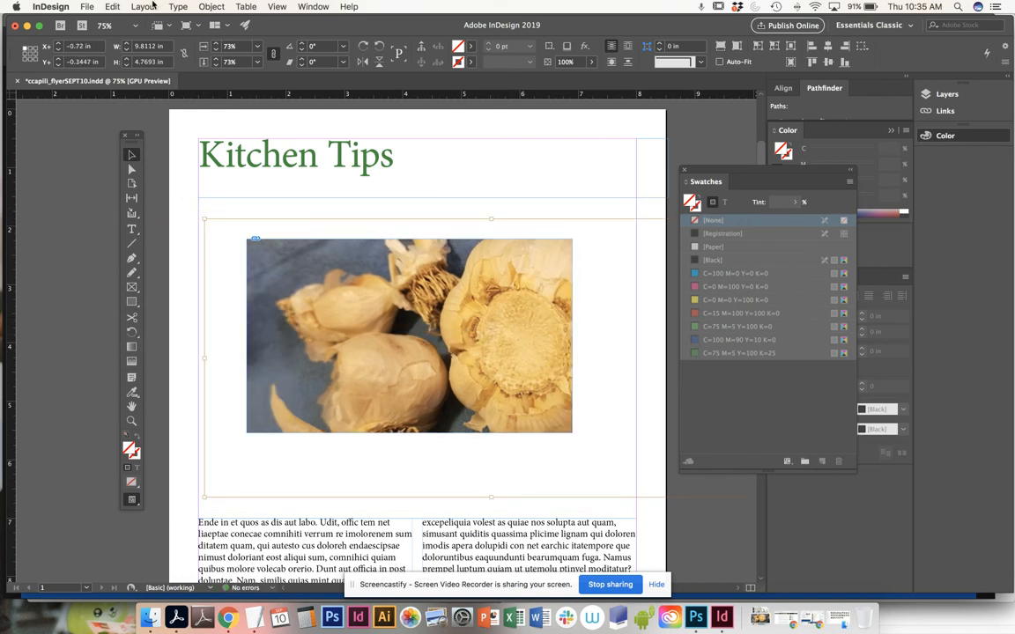
Step: Scale the image content up to 100% without resizing its frame
left_click(220, 48)
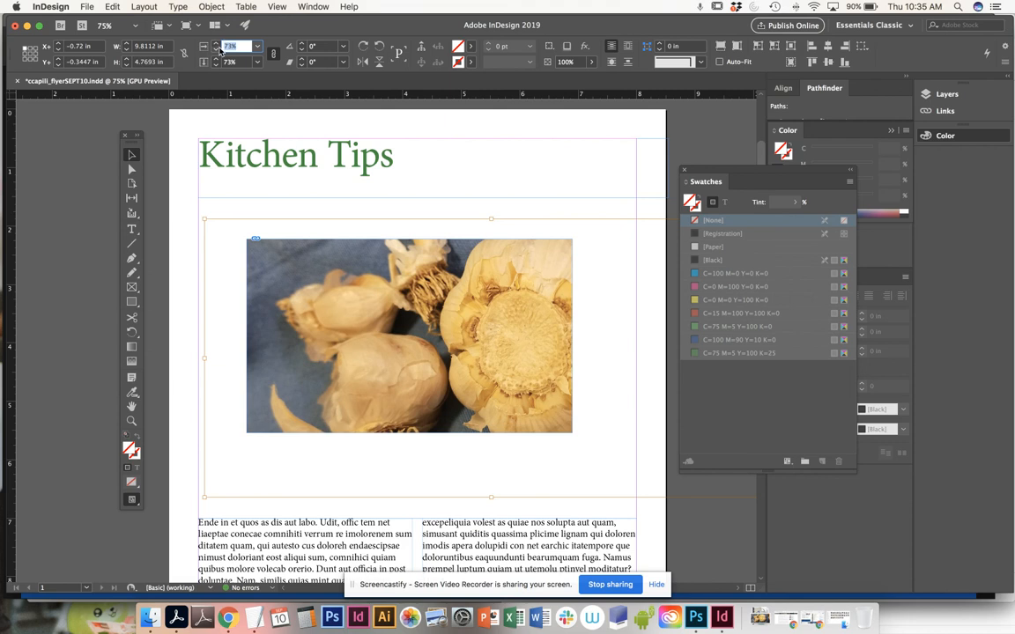
key("Up")
key("Up")
key("Up")
key("Up")
key("Up")
key("Up")
key("Up")
key("Up")
key("Up")
key("Up")
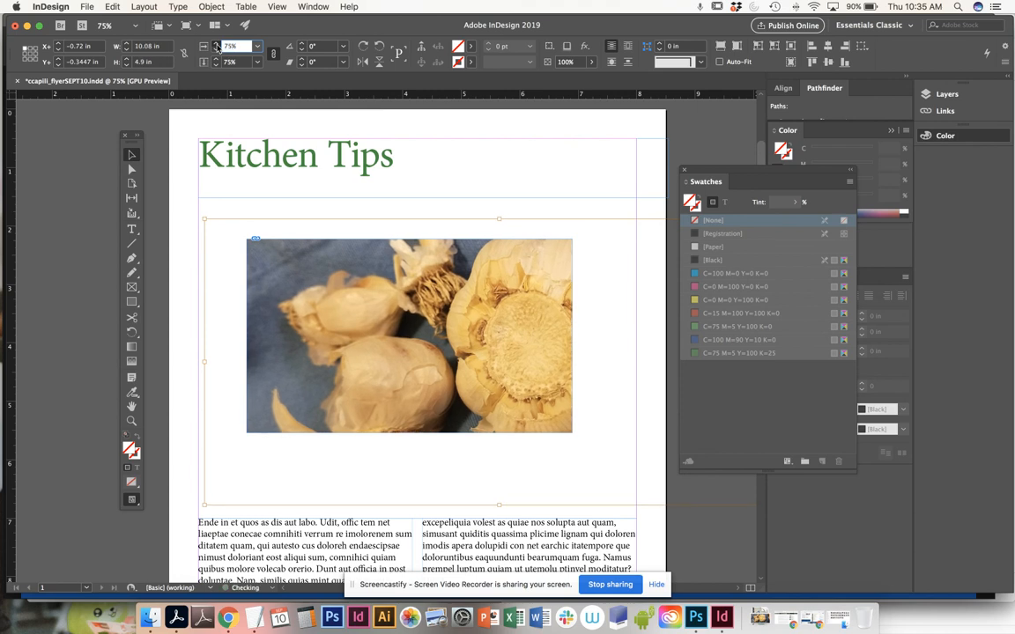
left_click_drag(241, 50, 211, 44)
key("Return")
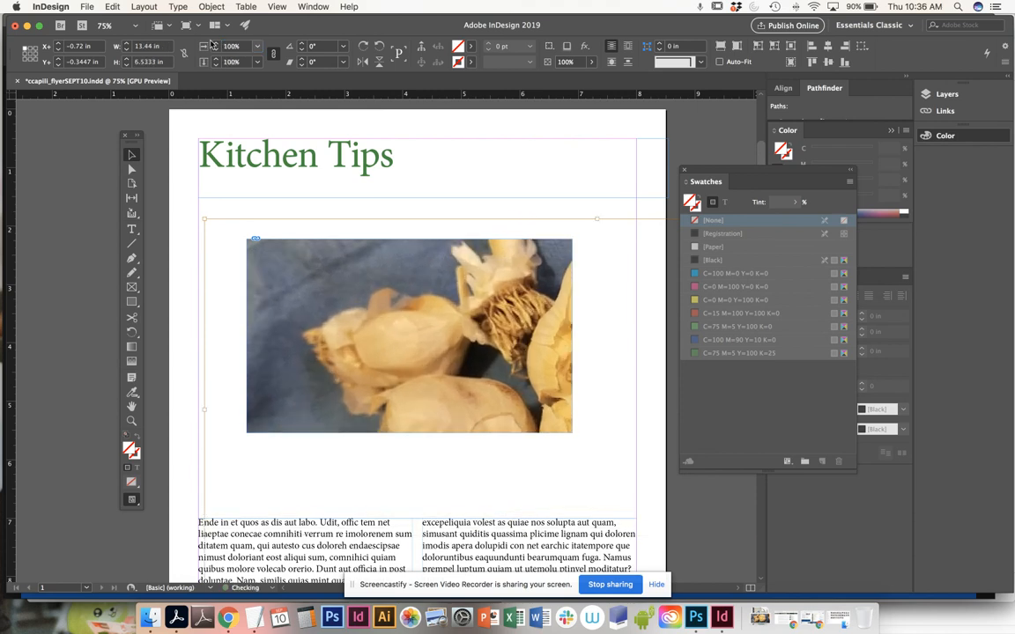
Step: Reposition the enlarged image inside its frame to an offset of about X -2.1 in, Y -1.1 in
key("super+minus")
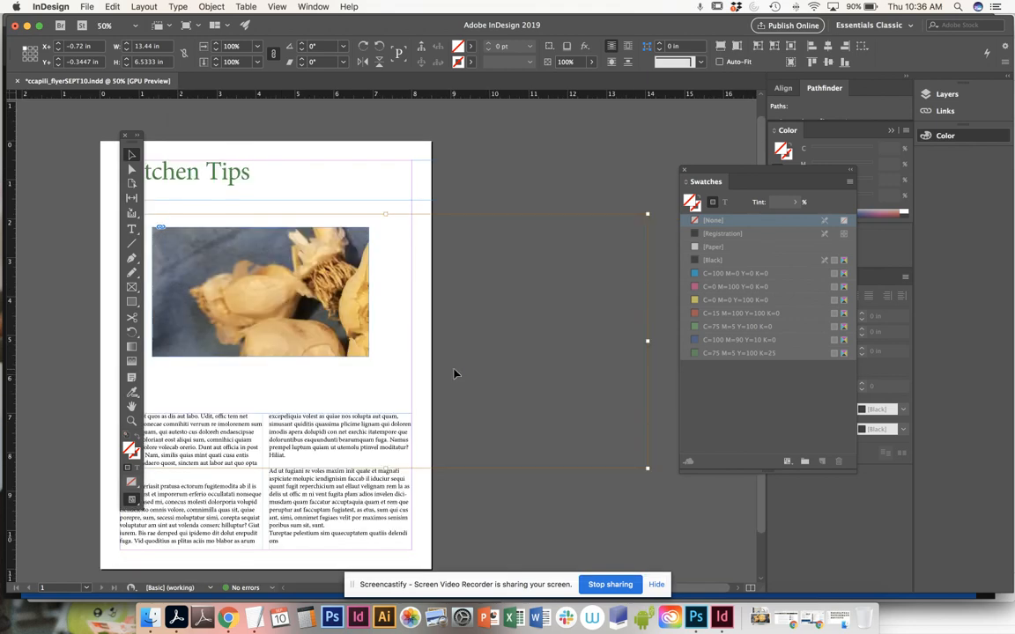
left_click_drag(364, 409, 525, 429)
left_click_drag(493, 337, 436, 308)
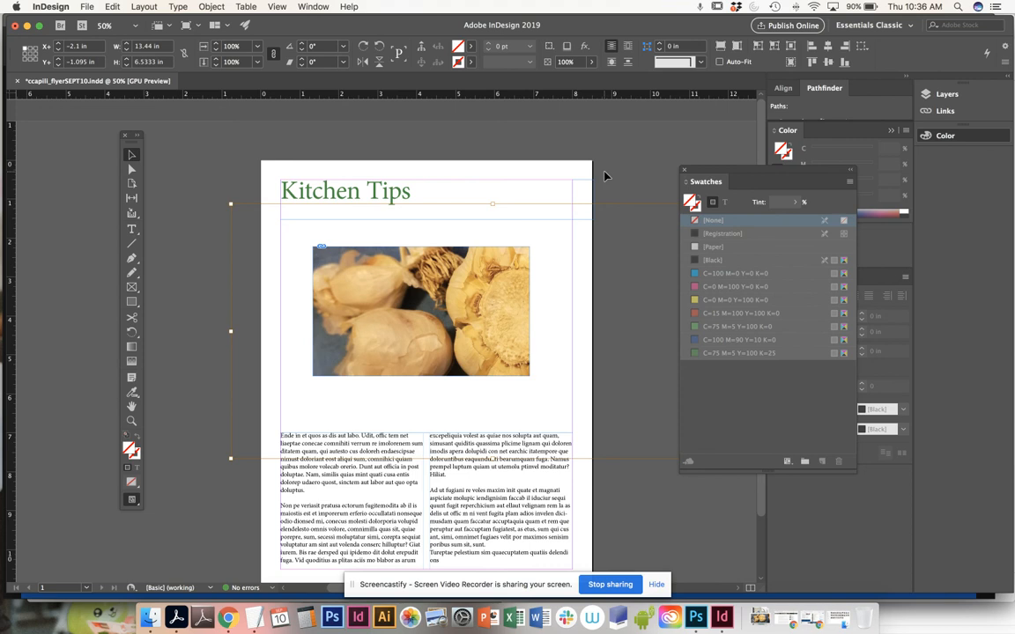
Step: Enlarge the photo frame to the page margins, 7.5 in wide by 4.8 in tall at X 0.5 in, Y 1.7 in
left_click(543, 154)
left_click(521, 278)
left_click_drag(528, 376, 573, 413)
left_click_drag(313, 248, 280, 226)
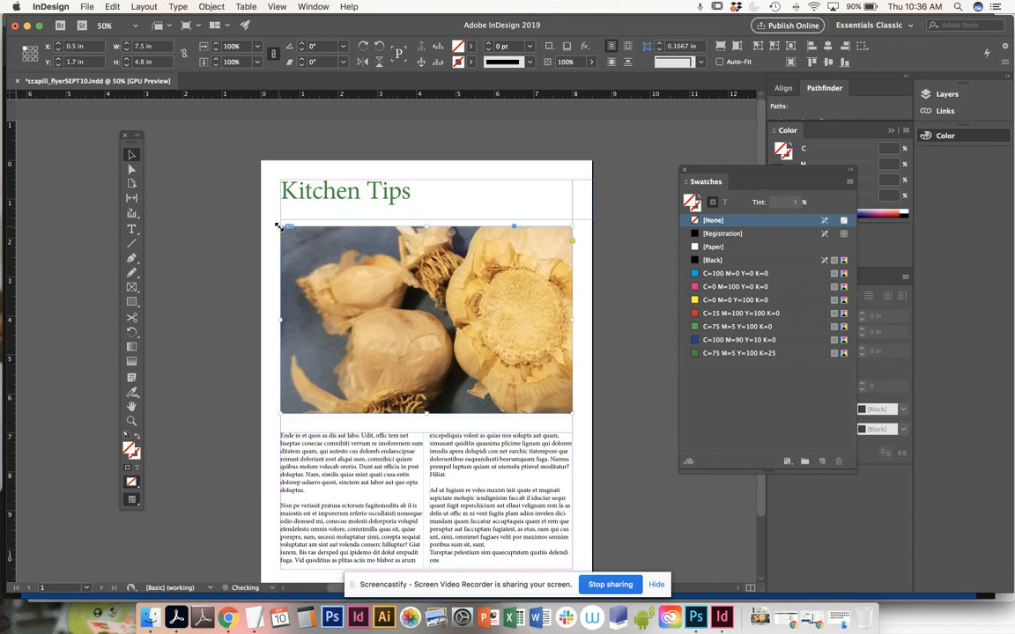
Step: Scale the image content down slightly inside the margin-wide frame and nudge it so the garlic heads sit well in the crop
left_click(427, 320)
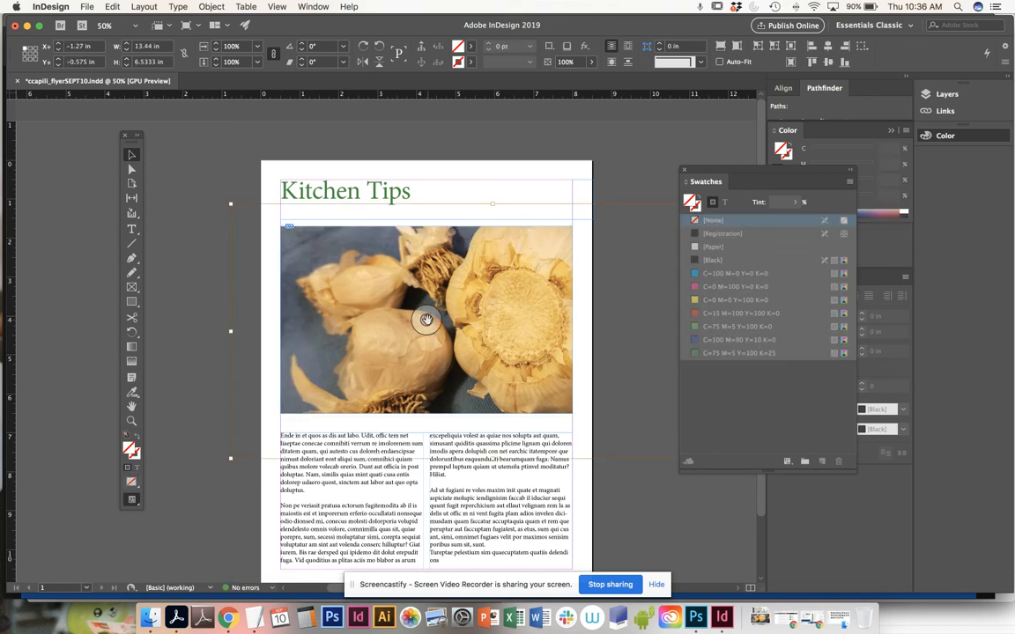
left_click(215, 50)
left_click(215, 51)
left_click(215, 50)
left_click(215, 50)
left_click(215, 51)
left_click(215, 51)
left_click_drag(508, 314, 514, 310)
left_click(525, 176)
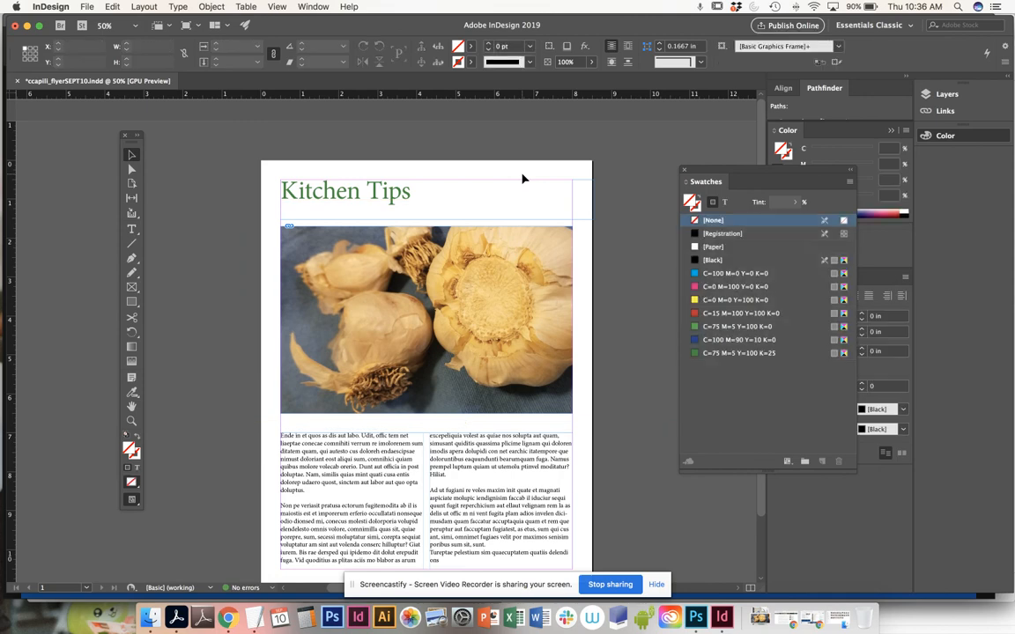
Step: Check the photo's crop at 75% magnification, save the flyer and bring the whole page into view
key("super+equal")
scroll(600, 264, "right", 2)
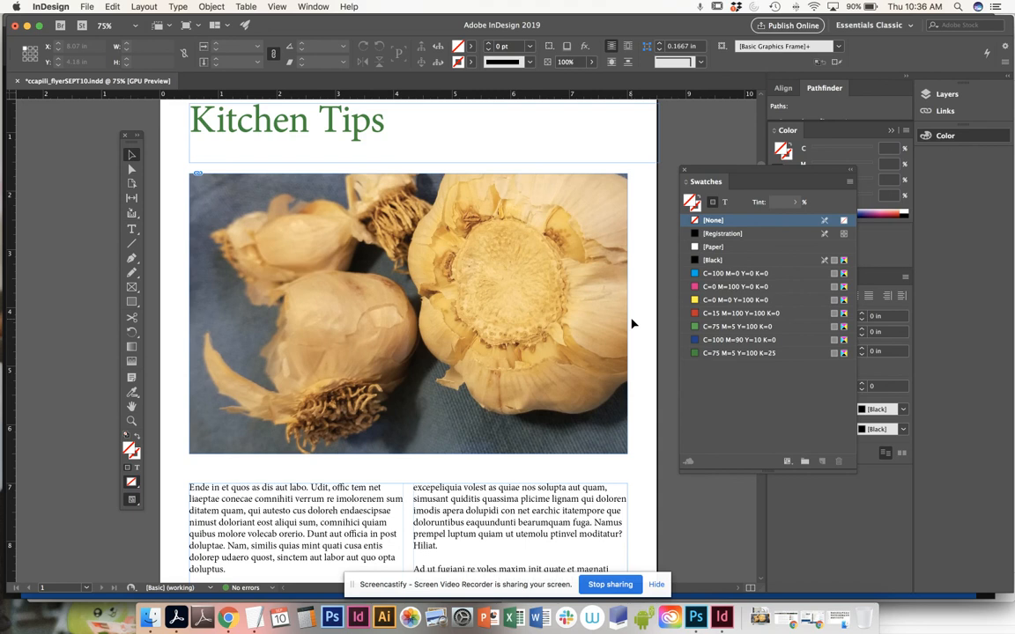
key("super+minus")
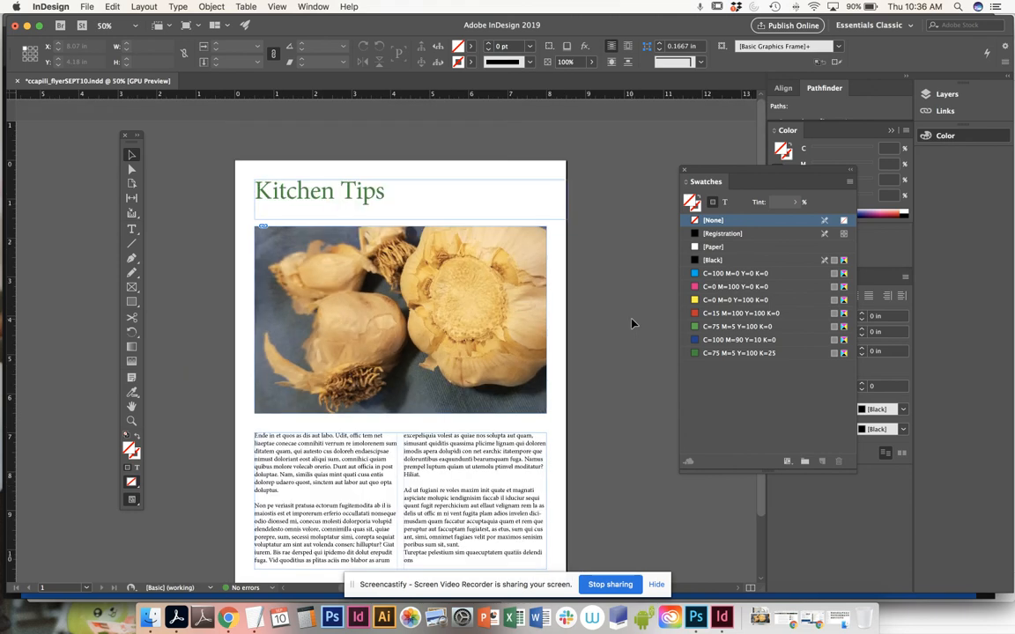
key("super+s")
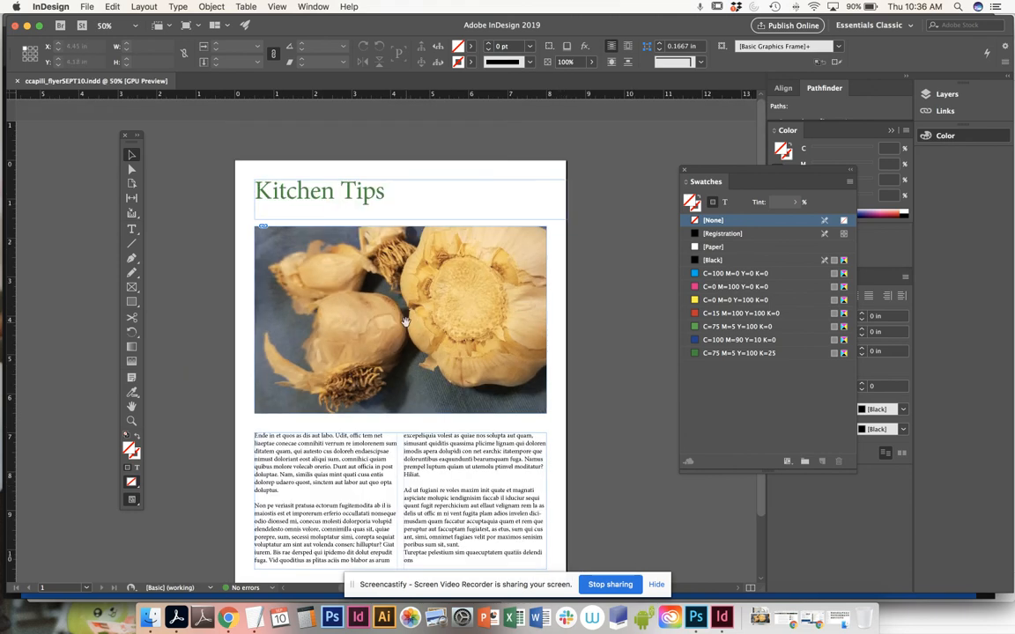
scroll(404, 322, "down", 2)
scroll(404, 322, "left", 1)
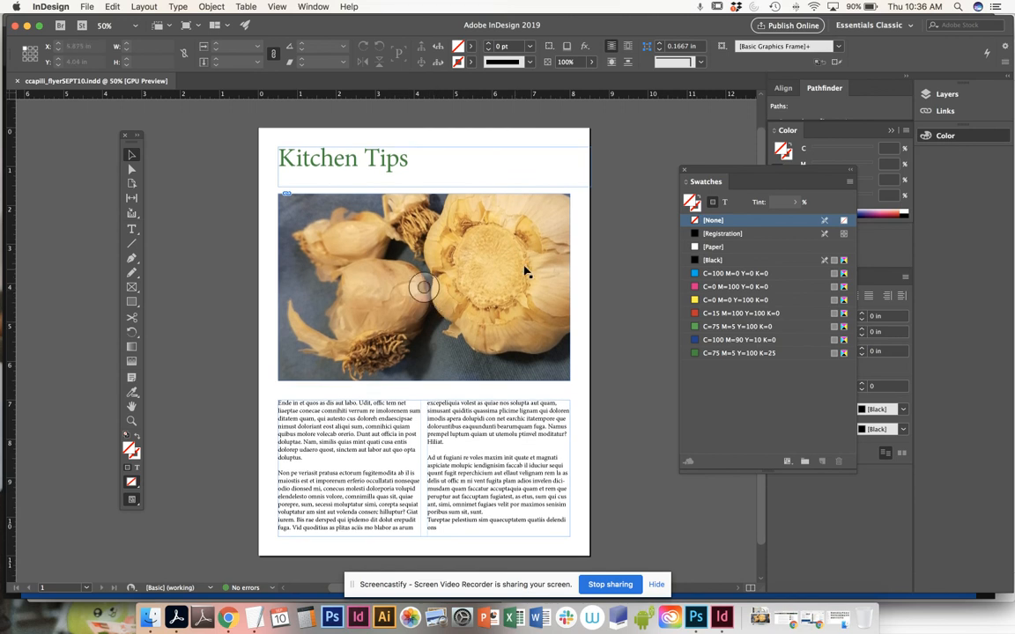